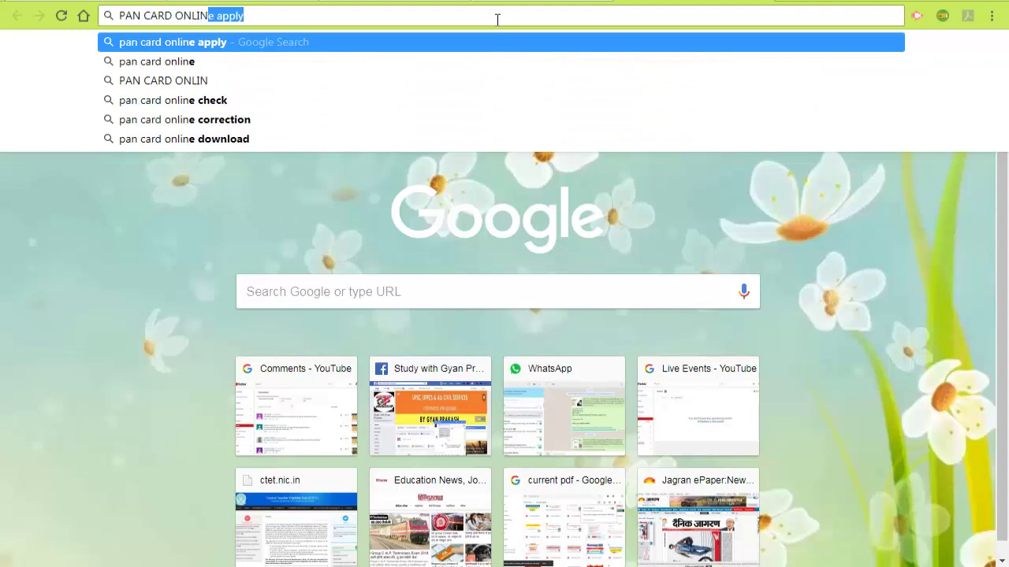
Step: Complete the query 'pan card online apply' and run the Google search
text(LY)
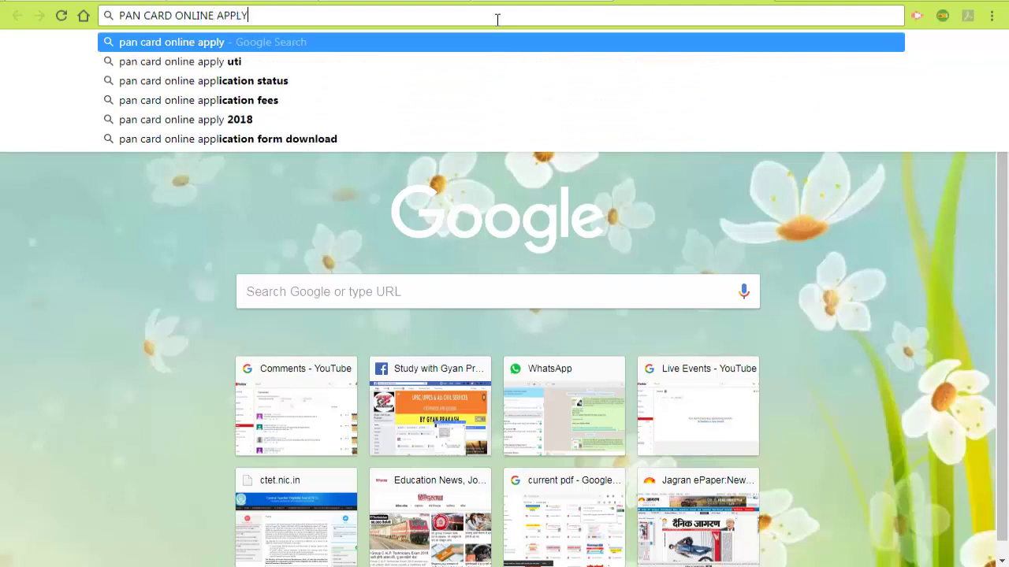
key(Return)
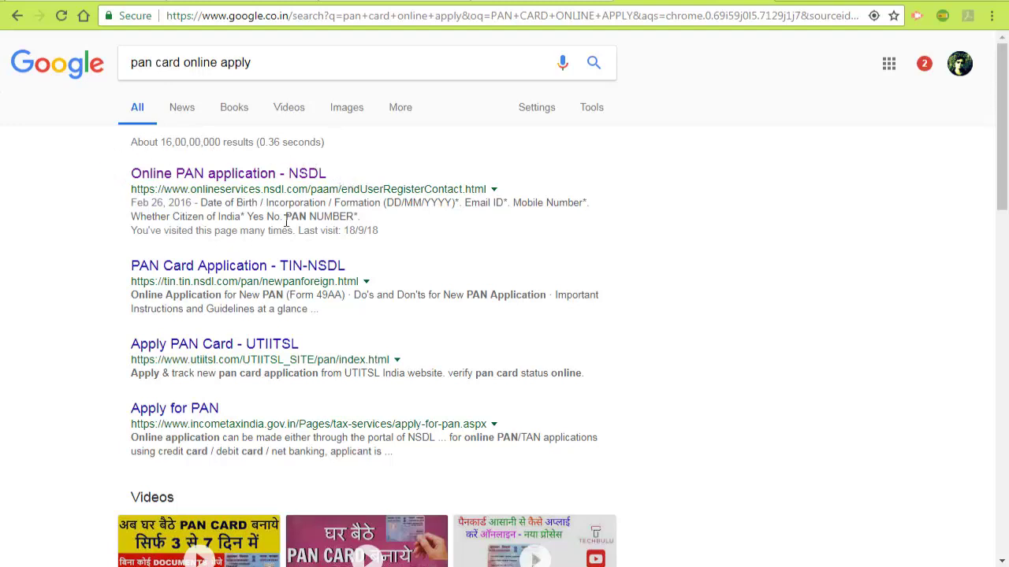
Step: Open the 'Online PAN application - NSDL' result and expand the Application Type dropdown
click(243, 179)
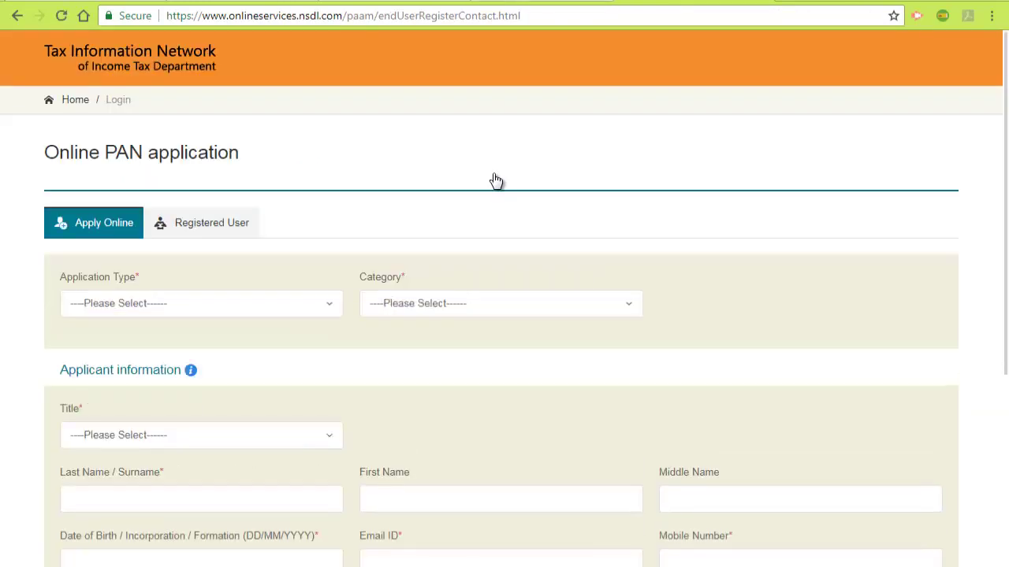
scroll(486, 187, down, 2)
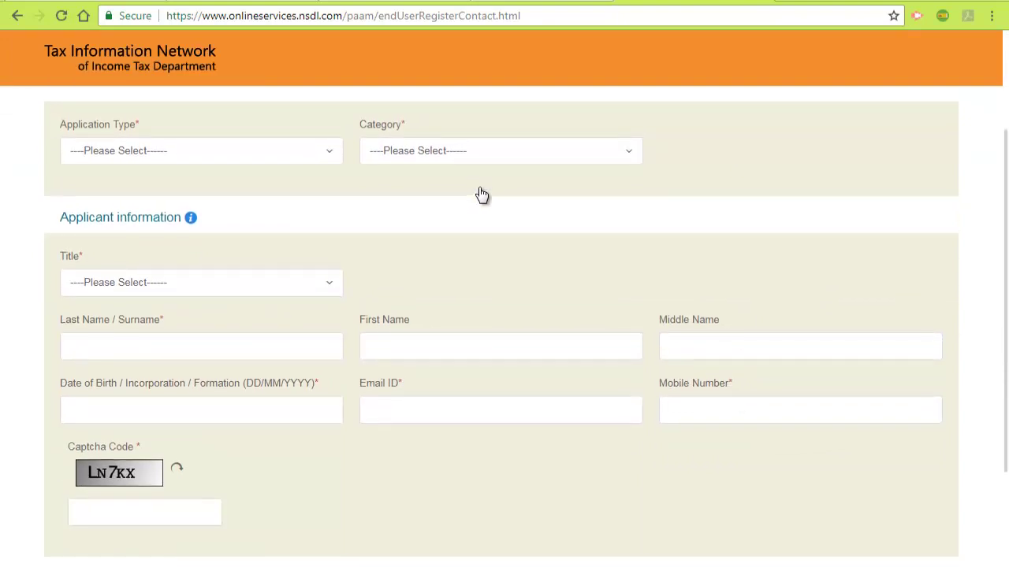
scroll(482, 196, up, 1)
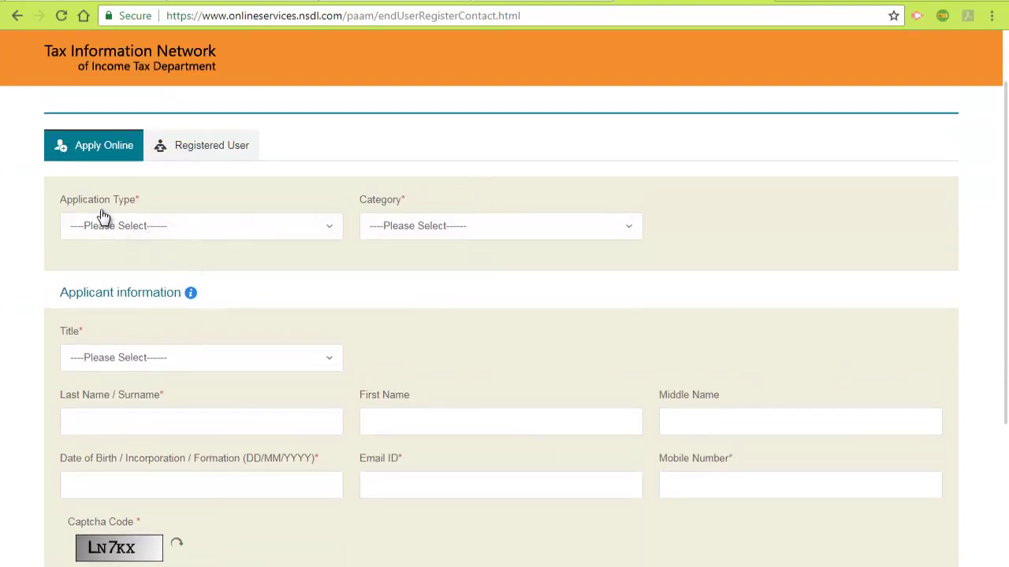
click(184, 234)
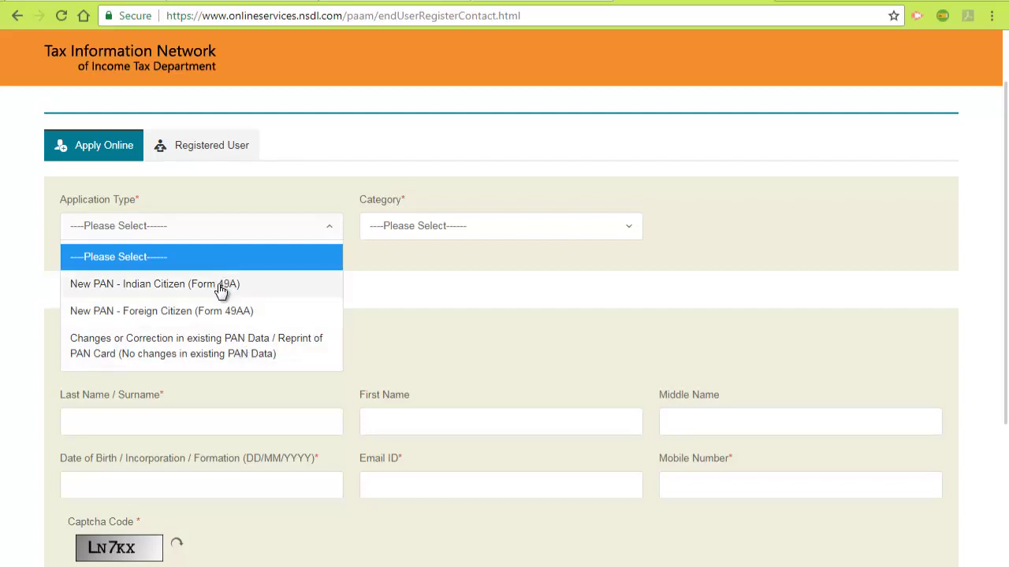
Step: Select New PAN - Indian Citizen (Form 49A), category INDIVIDUAL and title Shri
click(220, 290)
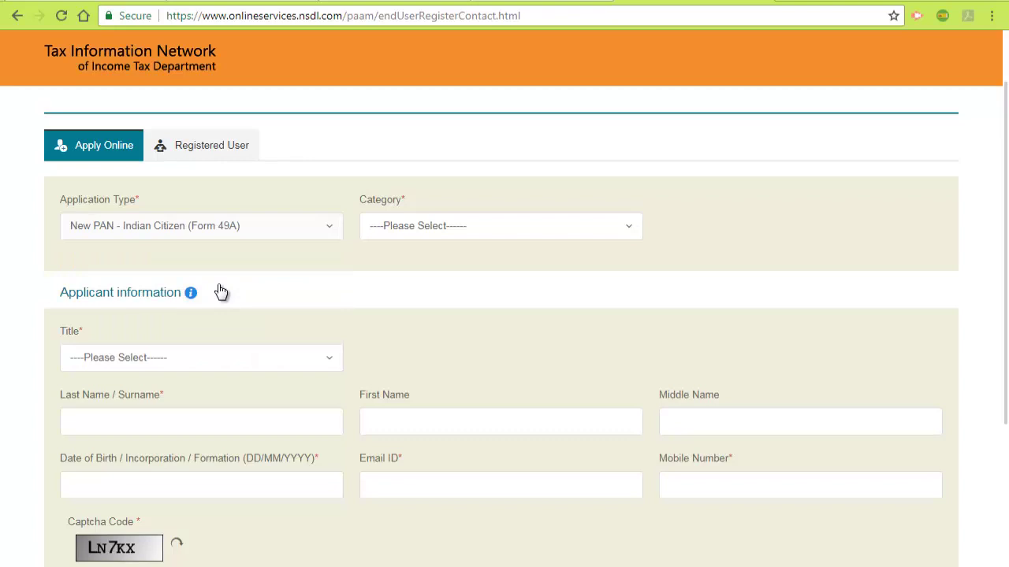
click(442, 234)
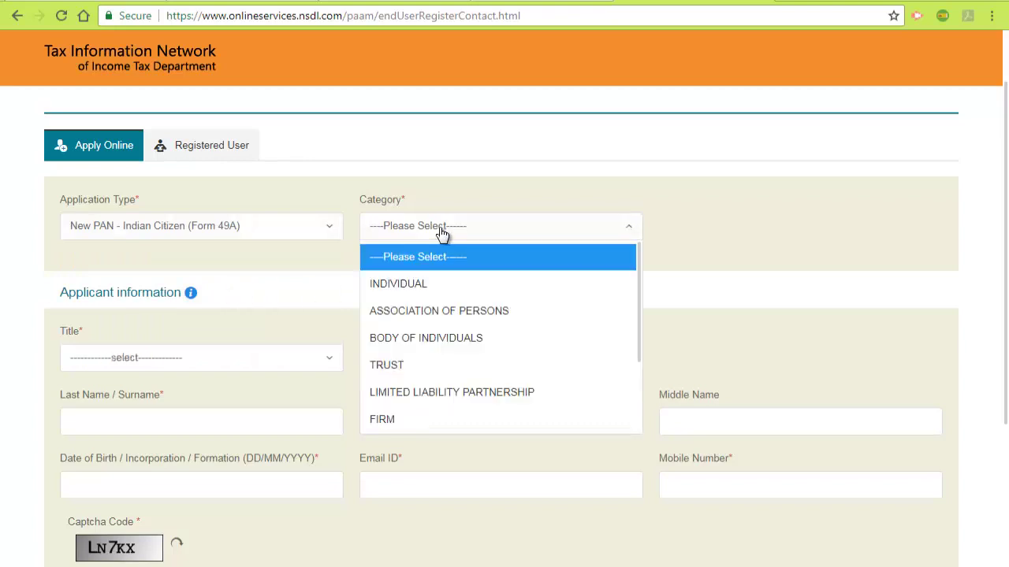
click(416, 286)
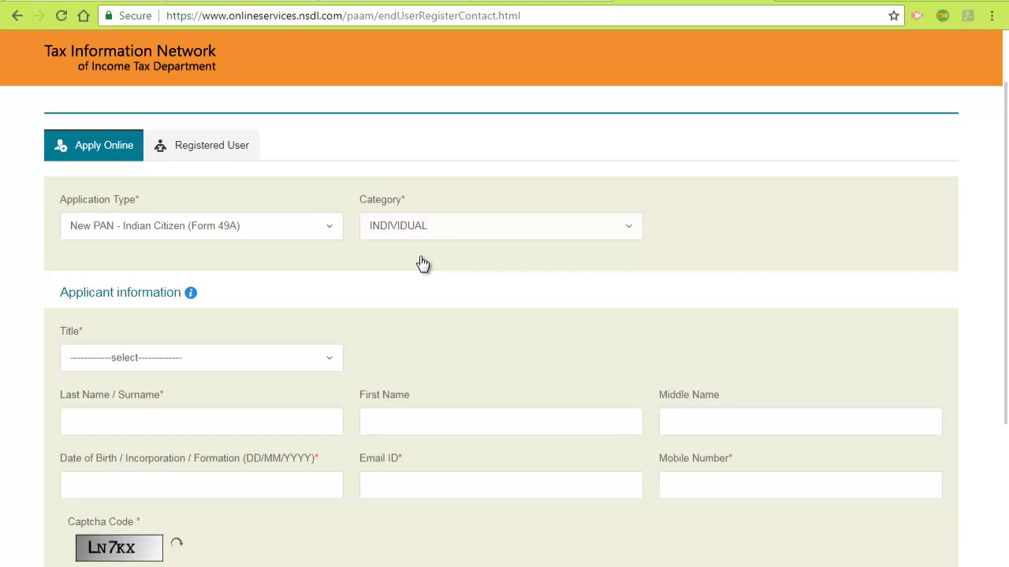
click(274, 362)
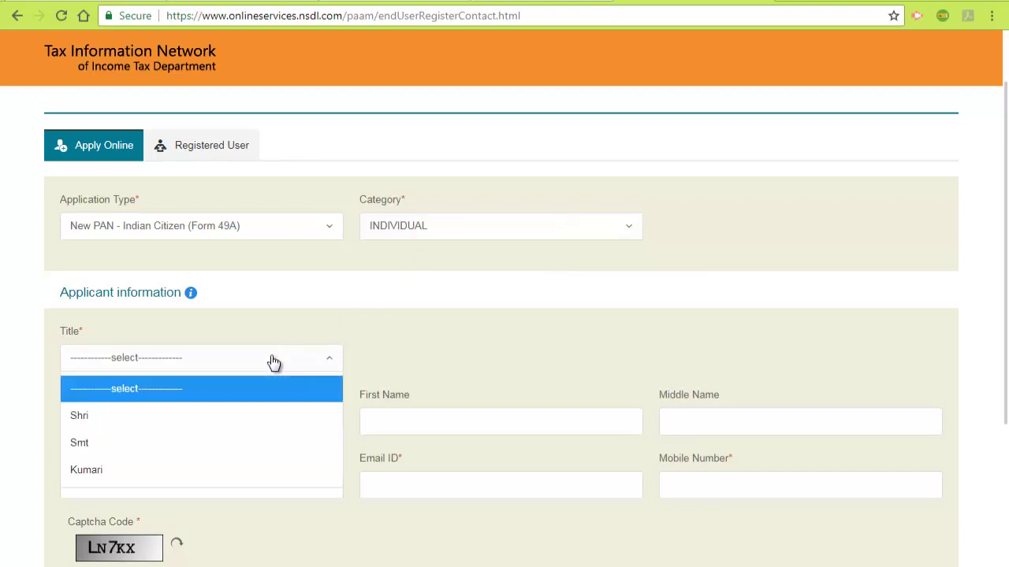
click(189, 418)
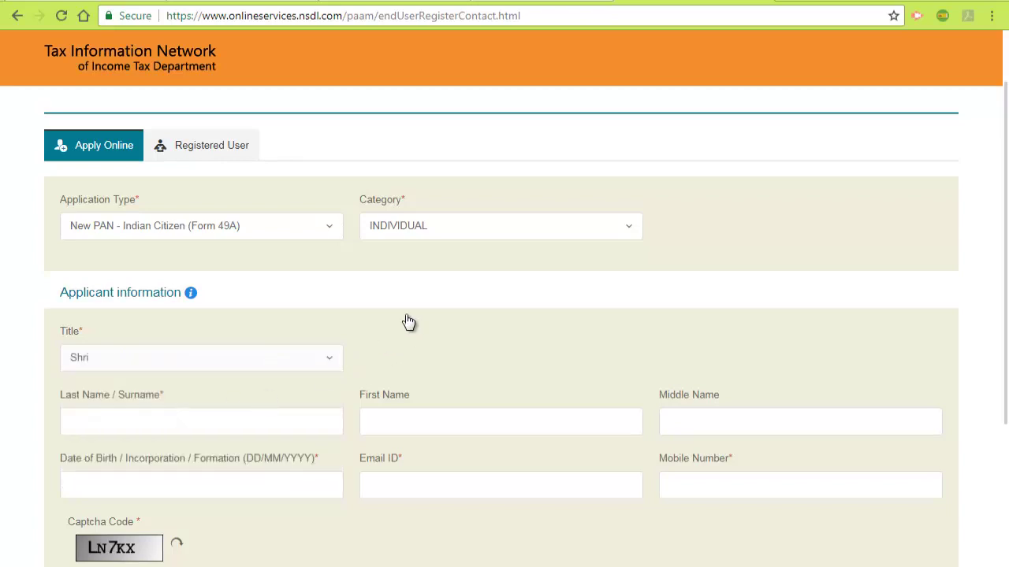
scroll(408, 322, down, 2)
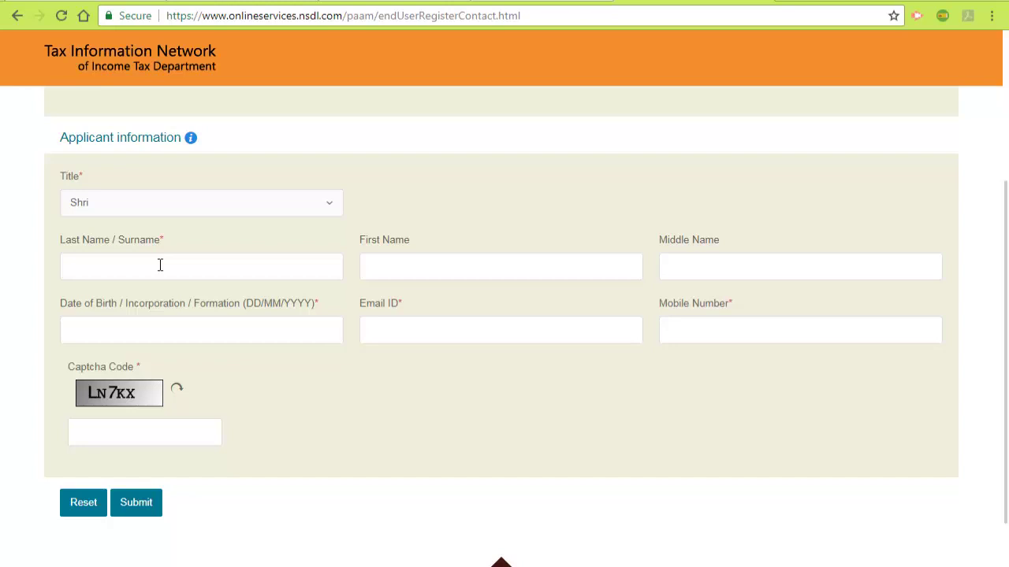
Step: Enter the applicant's surname and first name in their fields
click(160, 264)
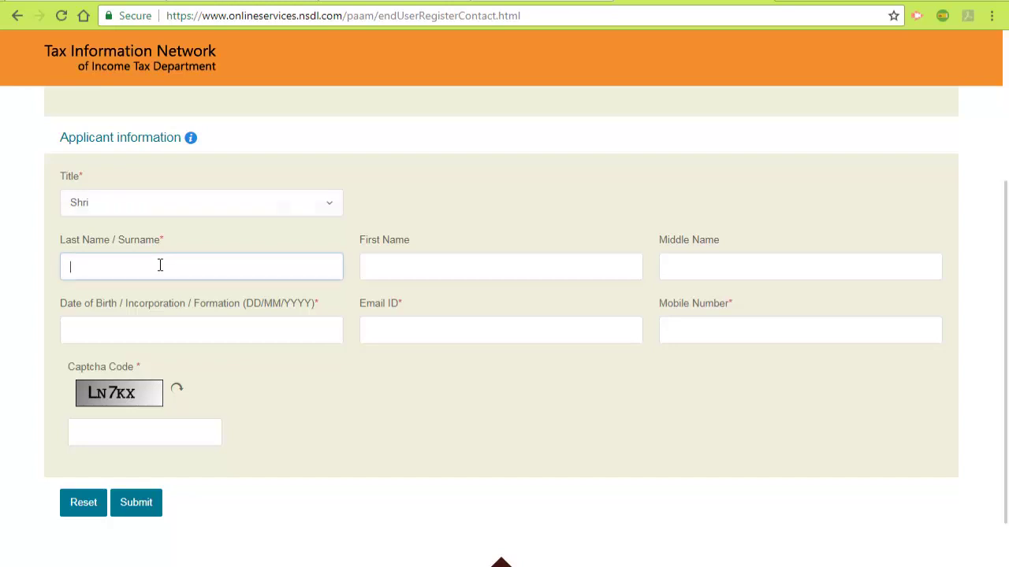
click(450, 272)
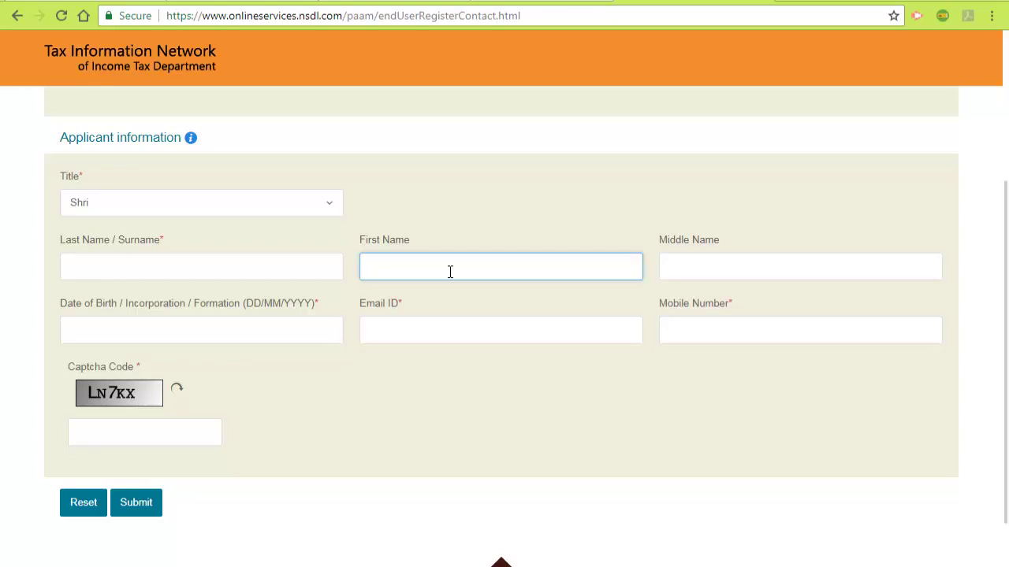
click(220, 270)
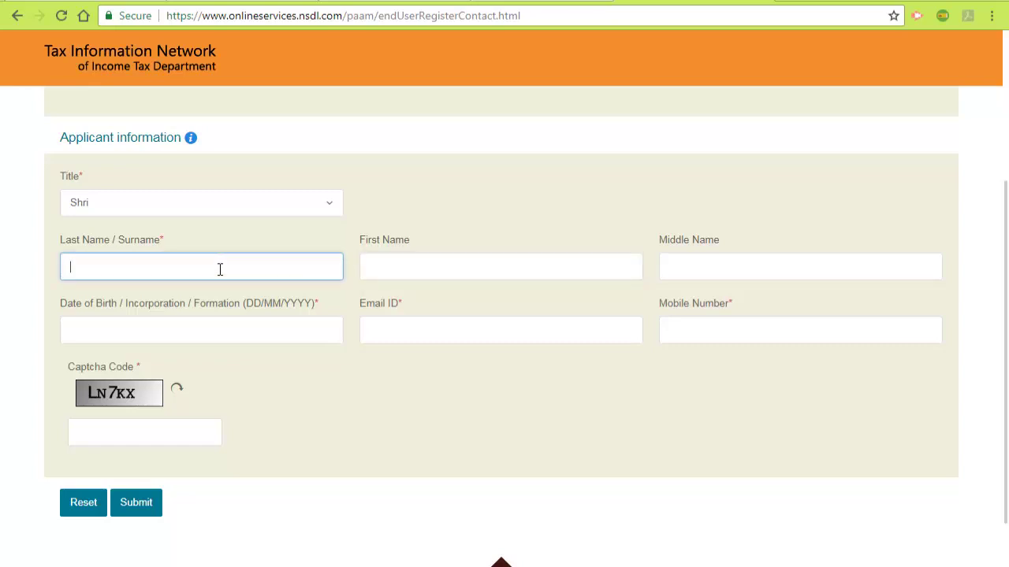
click(464, 264)
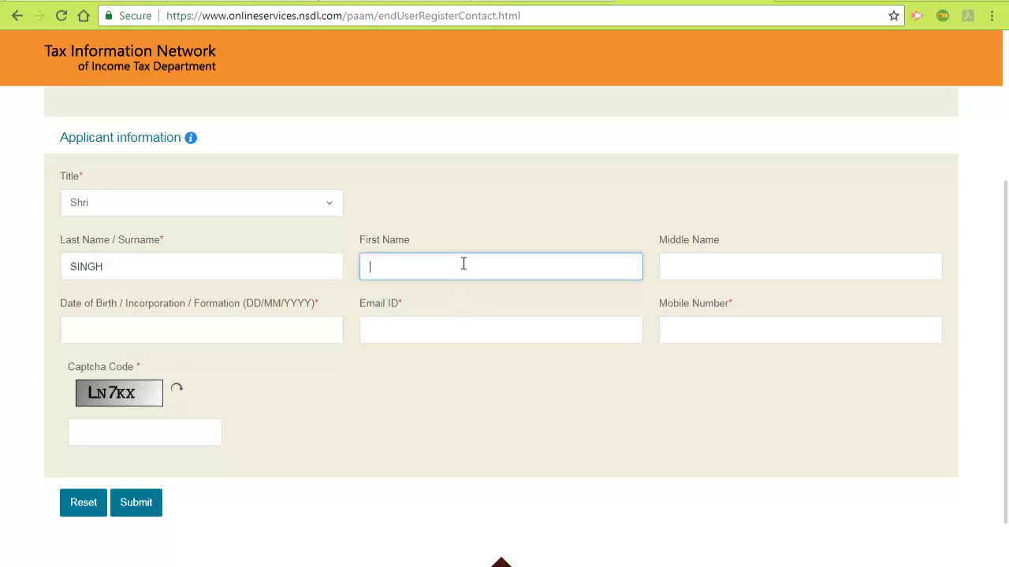
Step: Set the date of birth to 02/01/2000 by picking year 2000, January, day 2
click(280, 335)
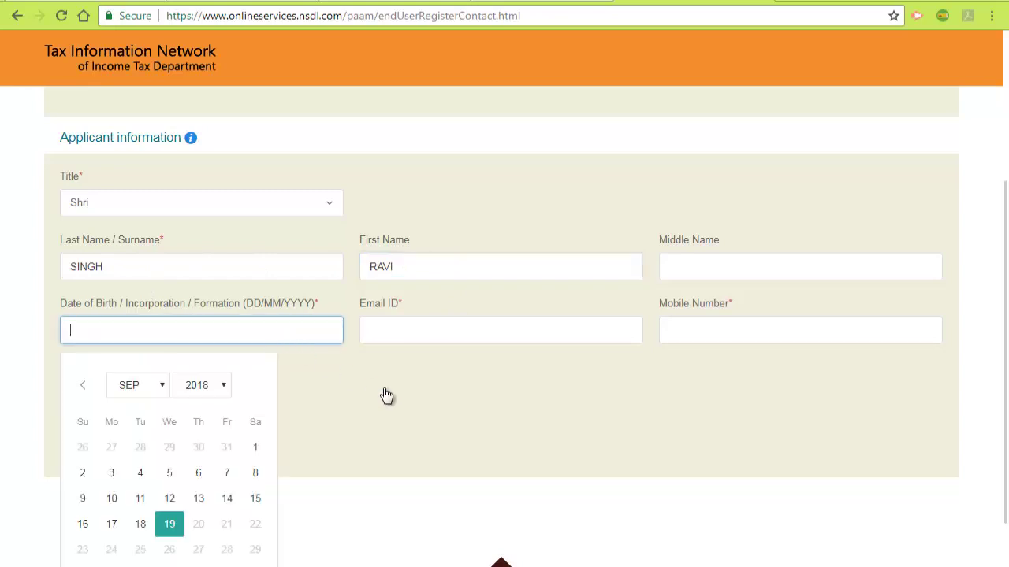
scroll(385, 398, down, 2)
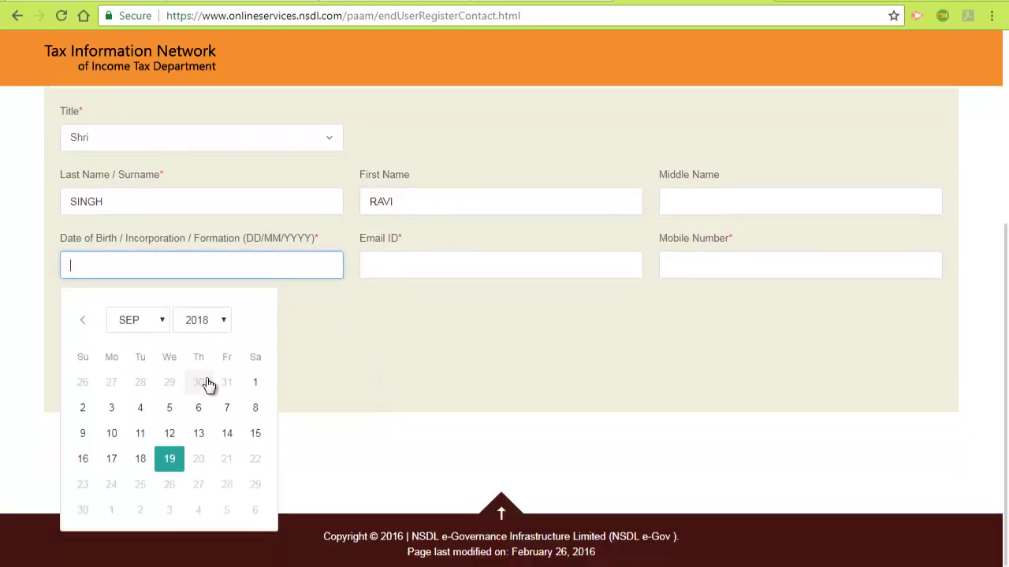
click(223, 323)
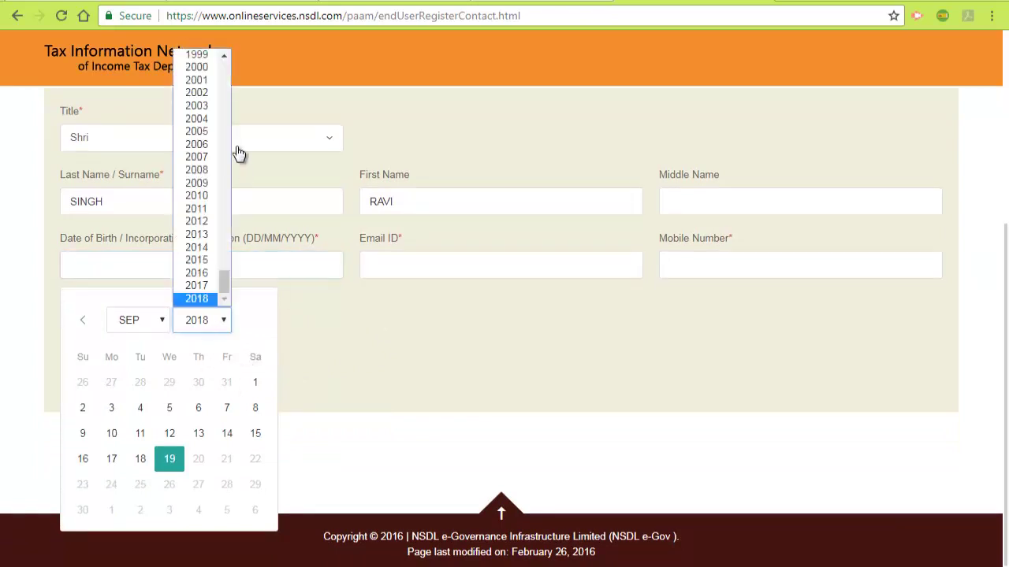
click(213, 70)
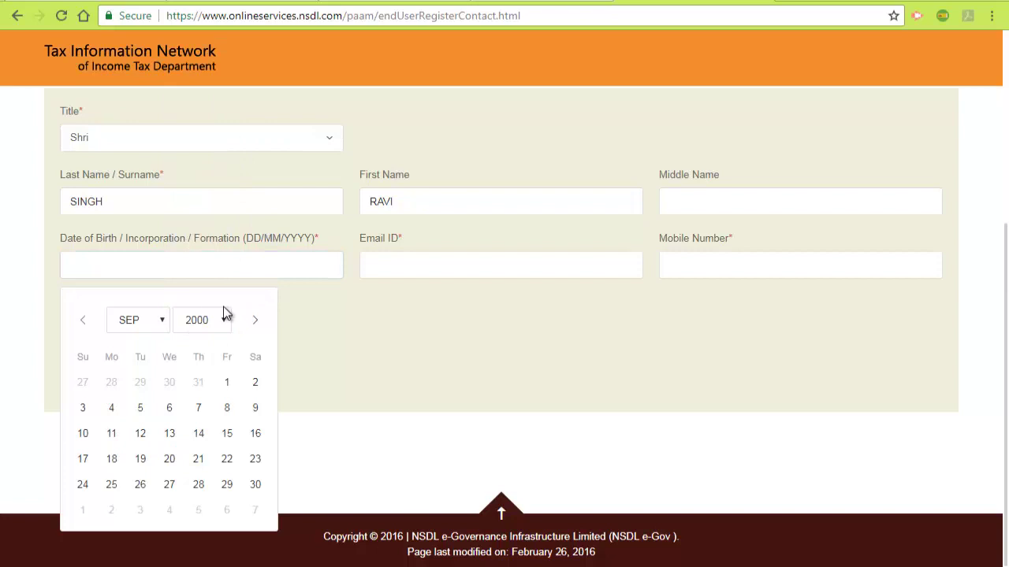
click(160, 327)
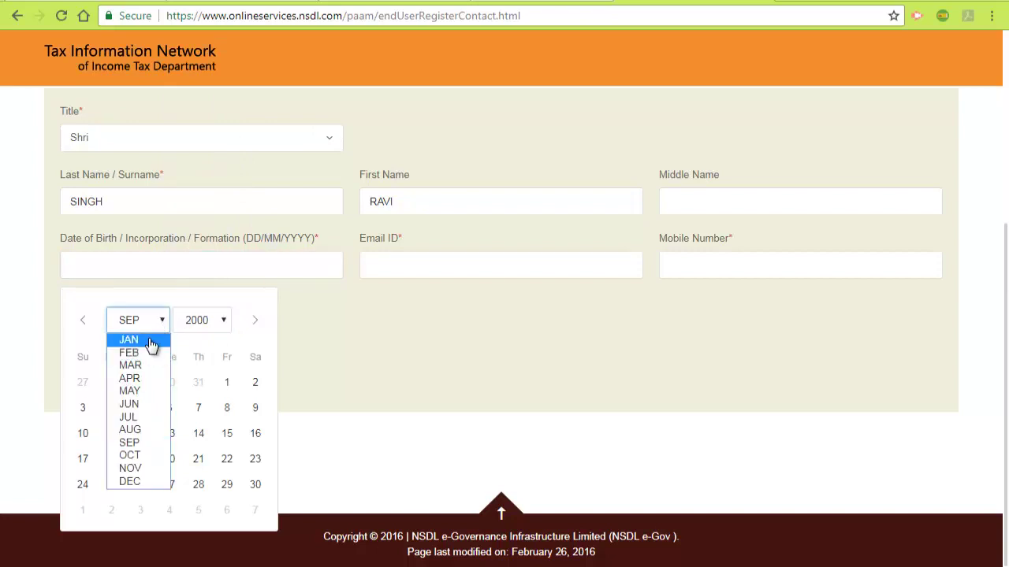
click(148, 340)
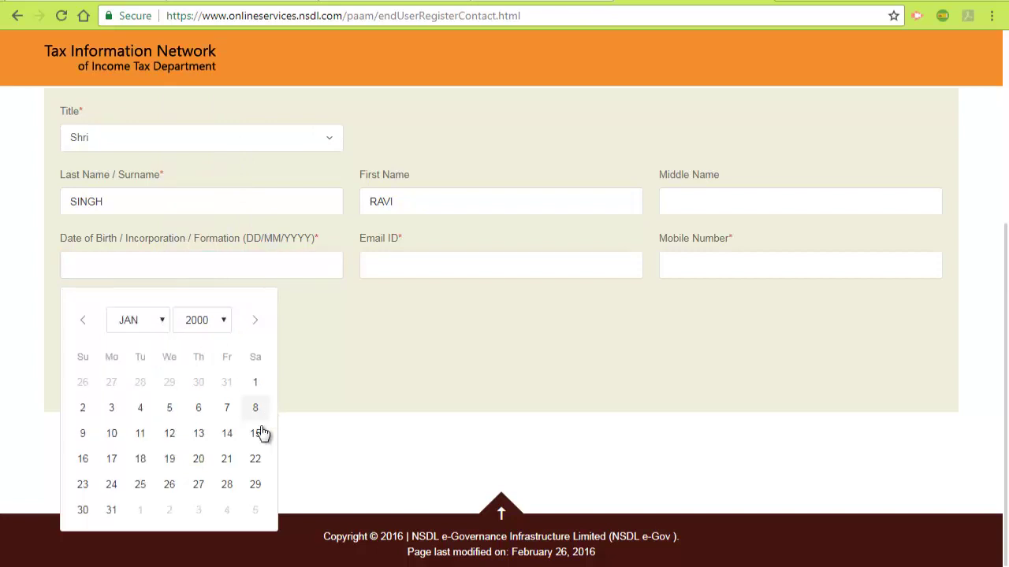
click(84, 409)
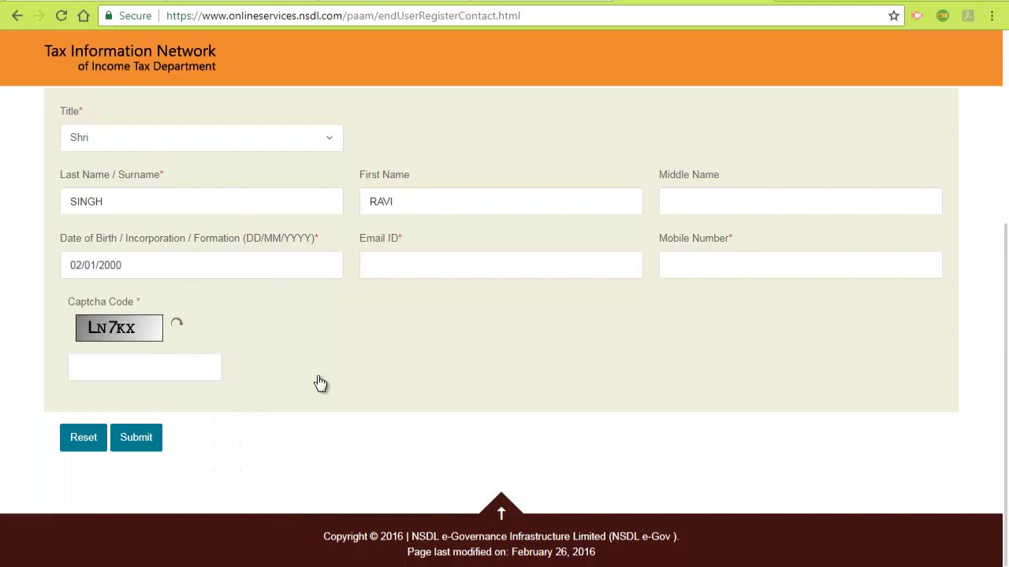
Step: Enter the captcha characters shown in the image and submit the registration
click(174, 371)
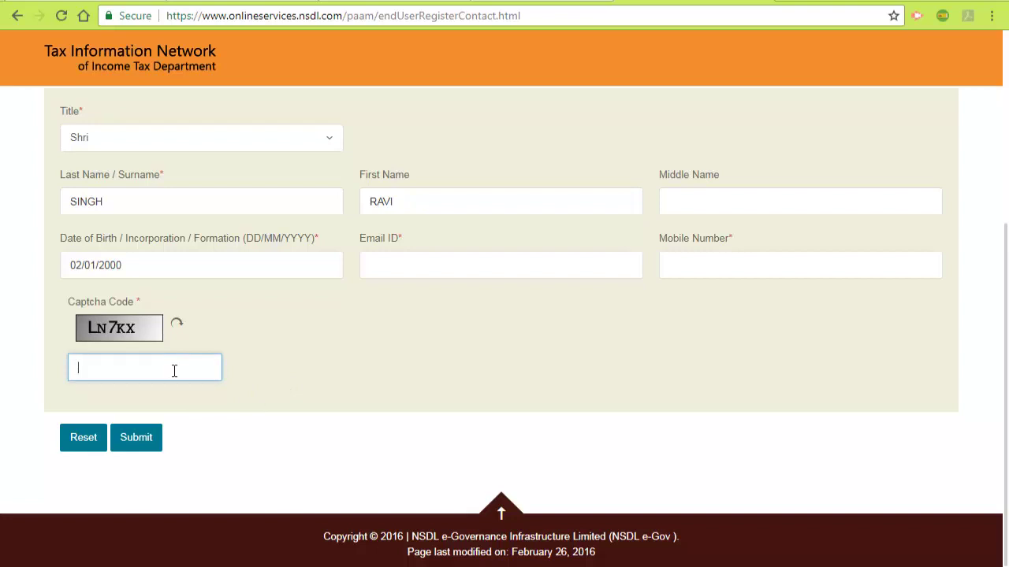
text(LN7KX)
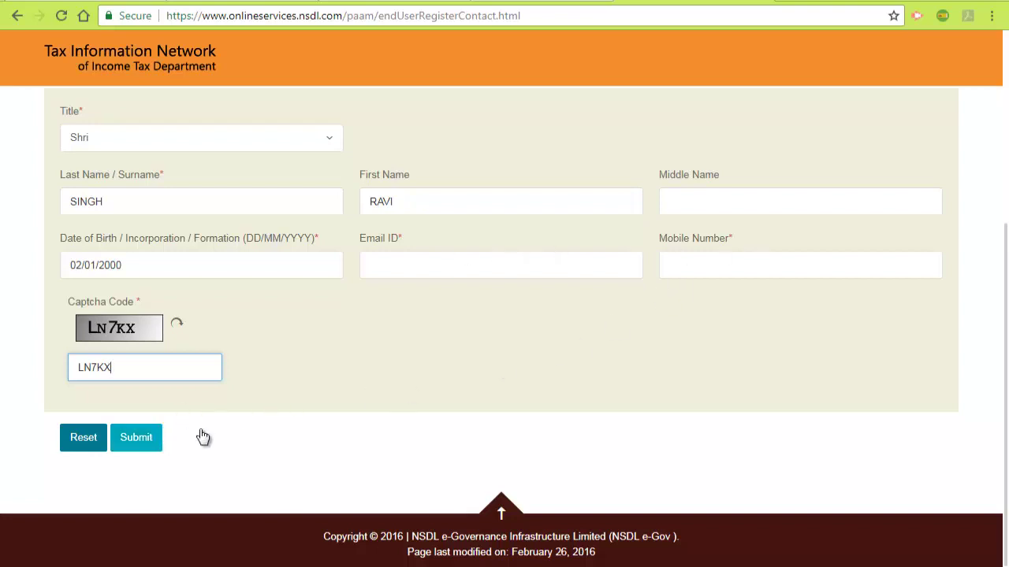
key(Return)
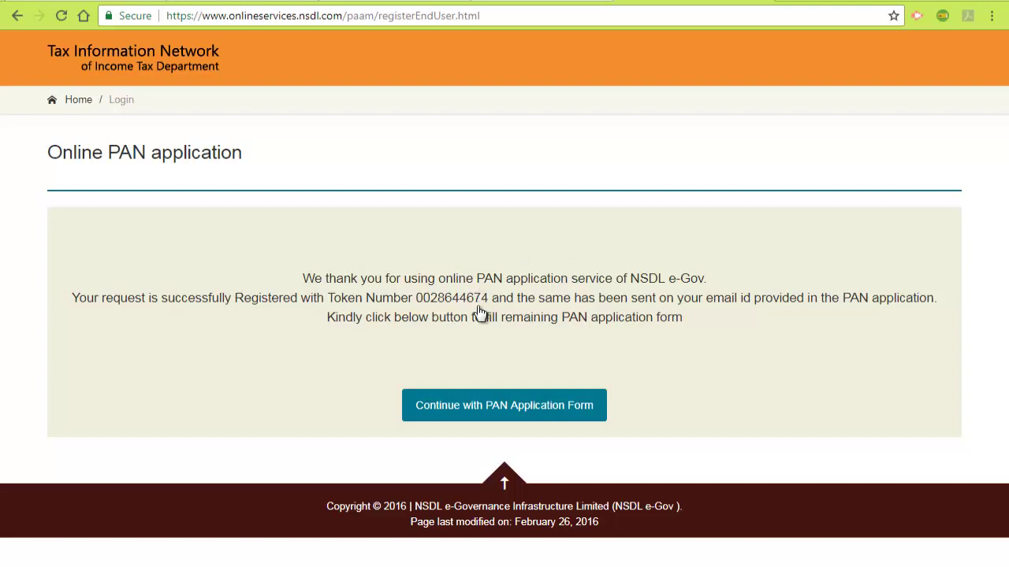
Step: Continue from the token confirmation page to the full PAN application form
click(539, 411)
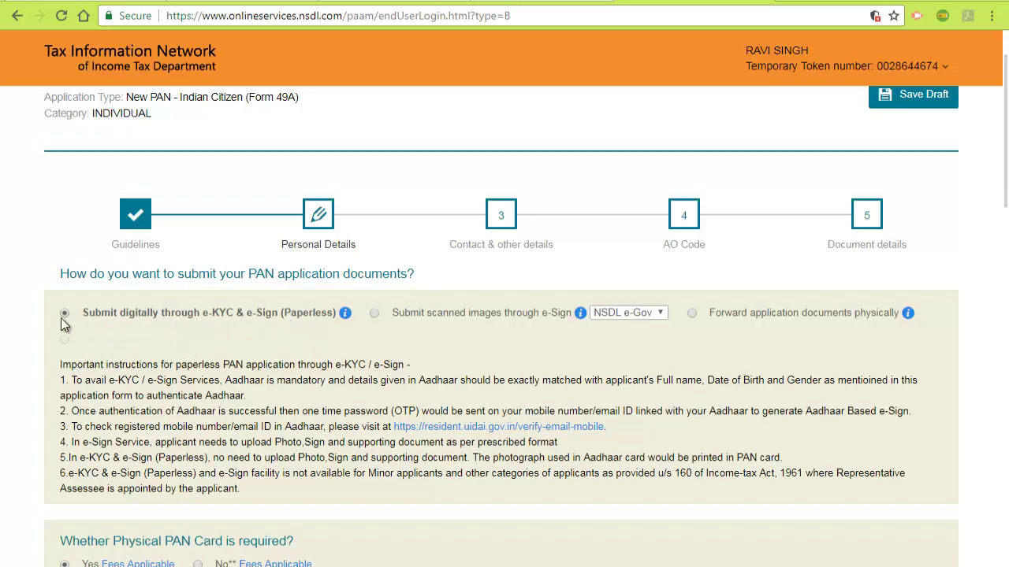
scroll(60, 315, down, 3)
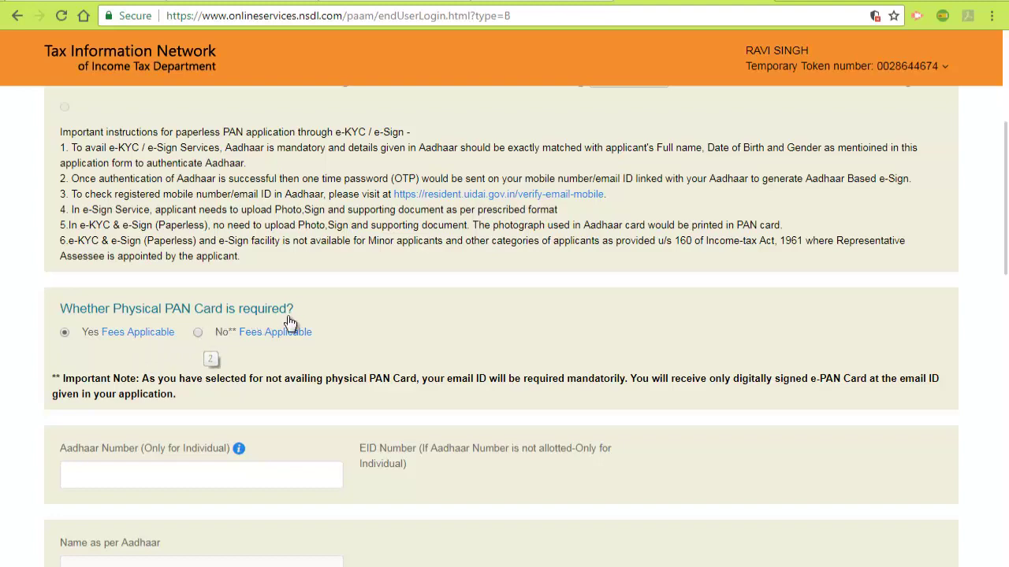
mouse_move(94, 340)
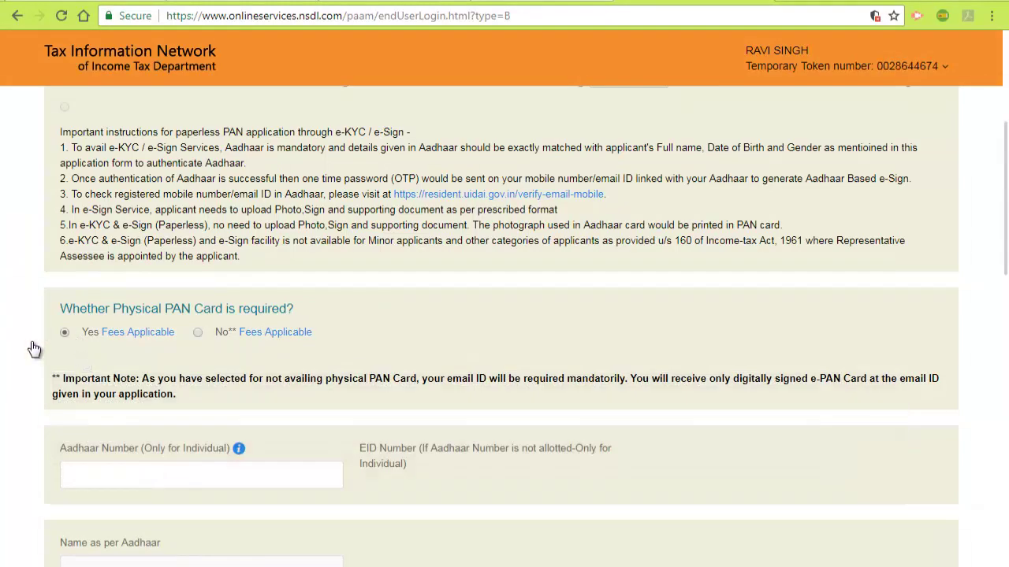
scroll(34, 349, down, 1)
scroll(35, 349, down, 2)
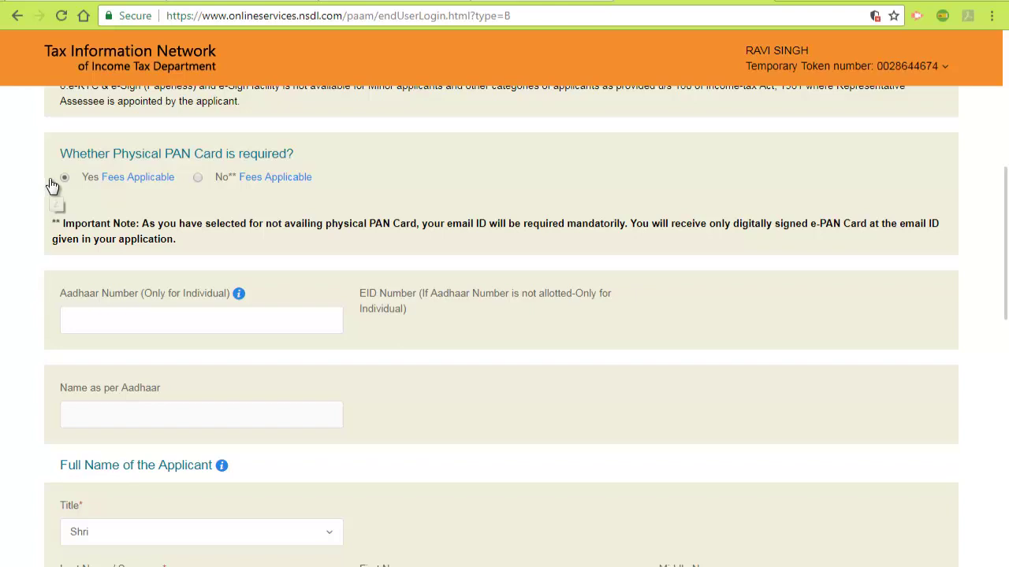
Step: Paste the applicant's Aadhaar number into the Aadhaar Number field, then review the fields below
click(148, 320)
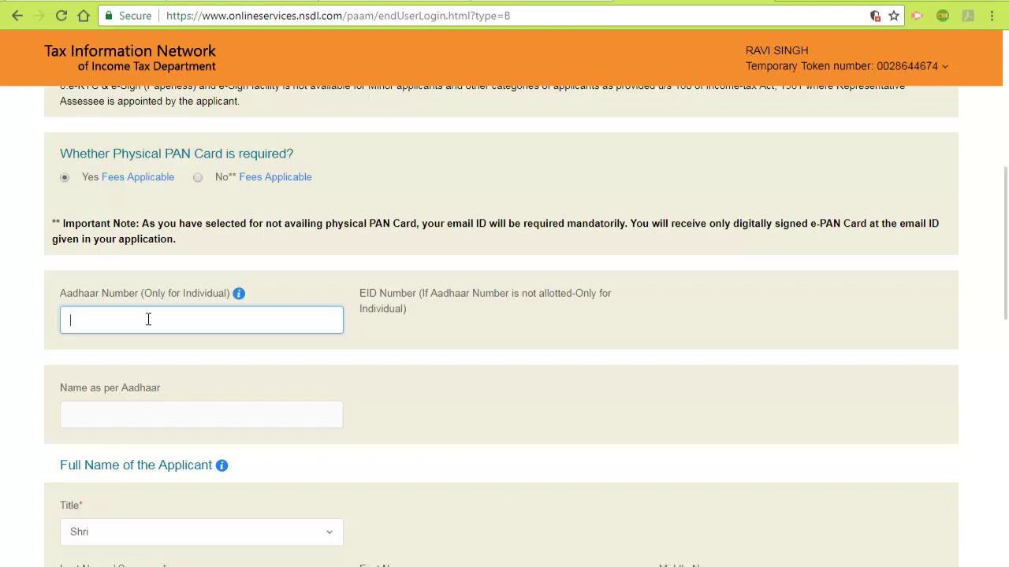
key(ctrl+v)
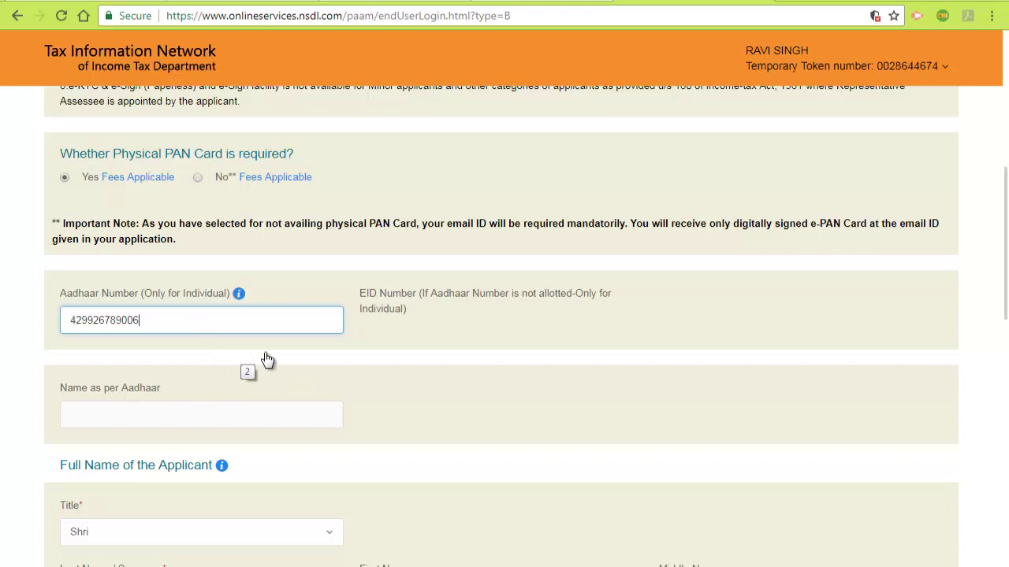
scroll(315, 375, down, 1)
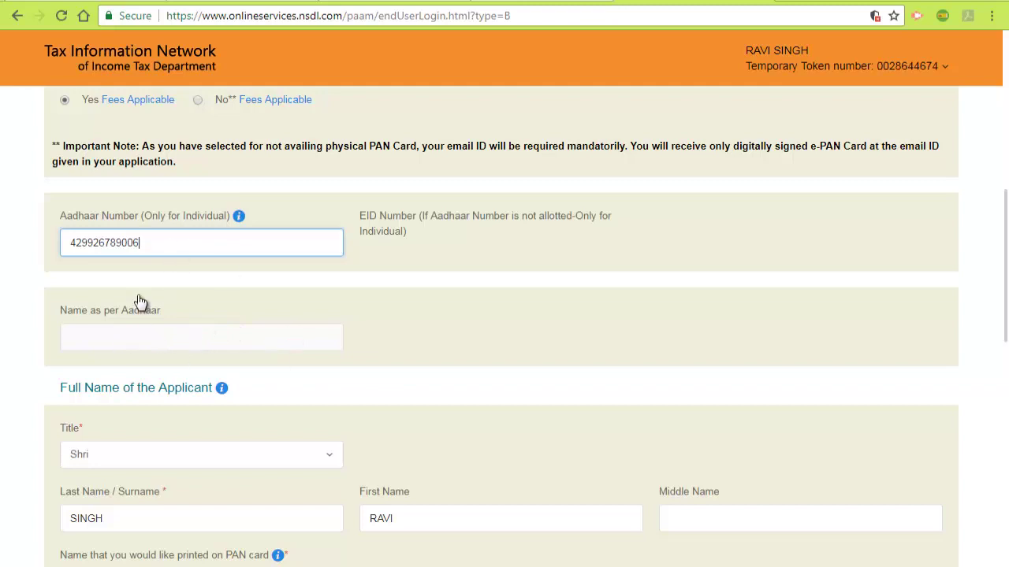
scroll(167, 344, down, 2)
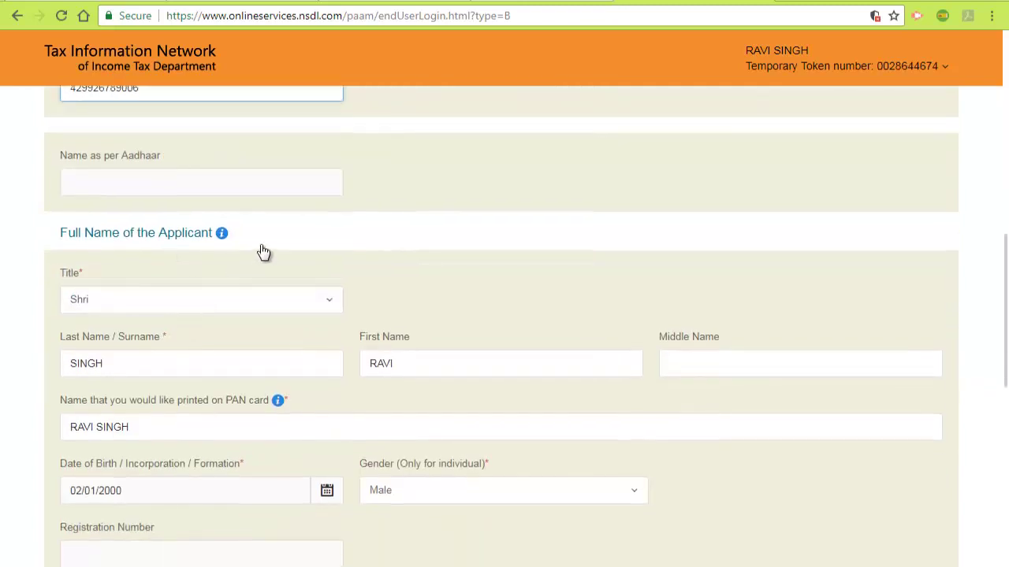
scroll(219, 245, down, 2)
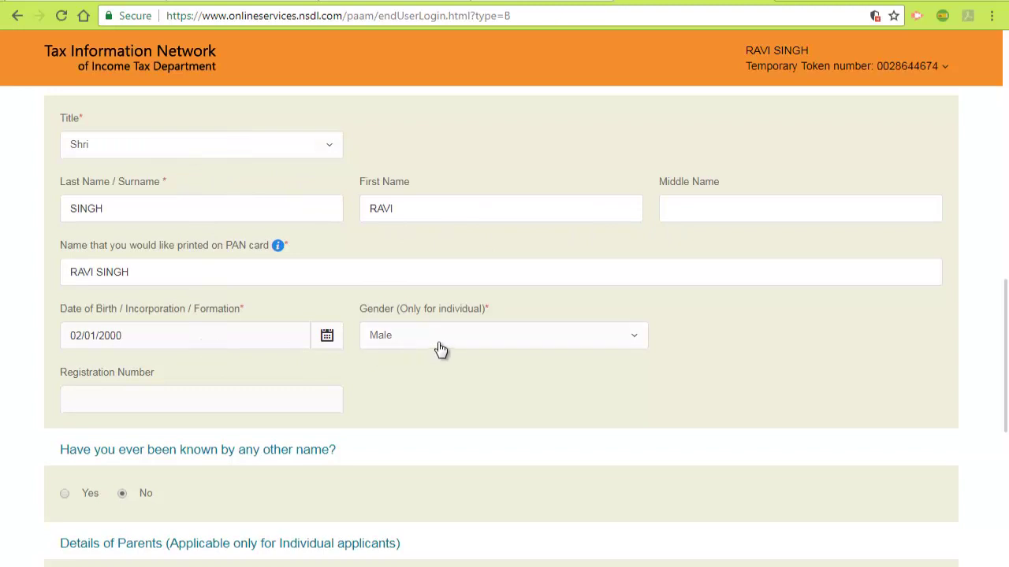
Step: Dismiss the save-details reminder and proceed to the Contact & other details step
scroll(176, 392, down, 4)
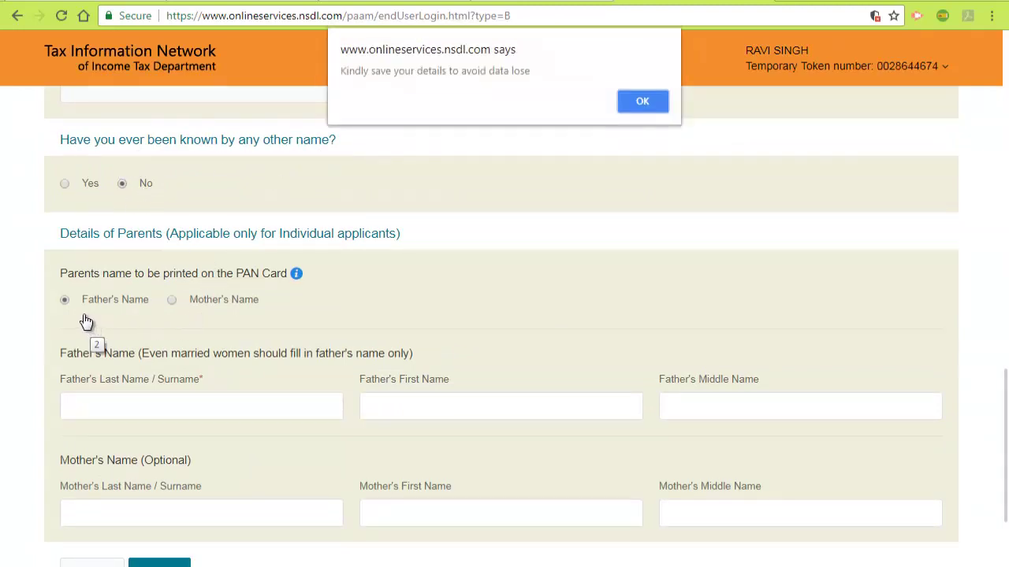
click(642, 102)
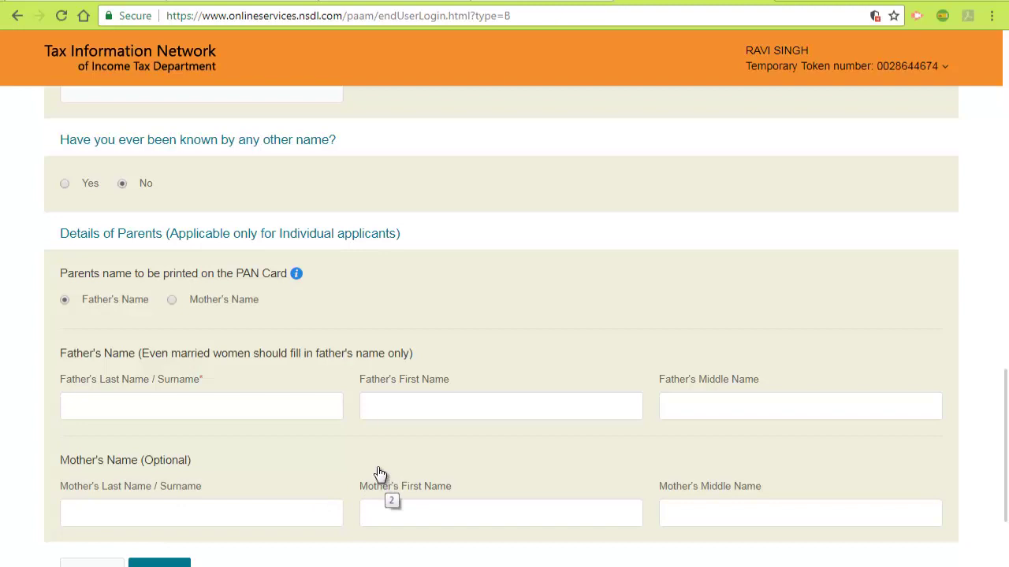
scroll(193, 462, down, 2)
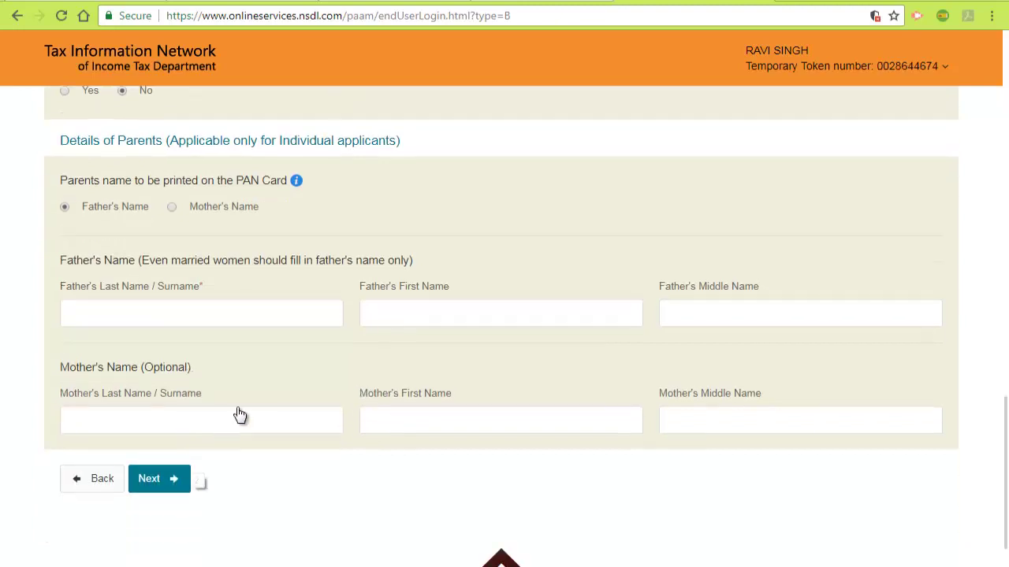
click(182, 426)
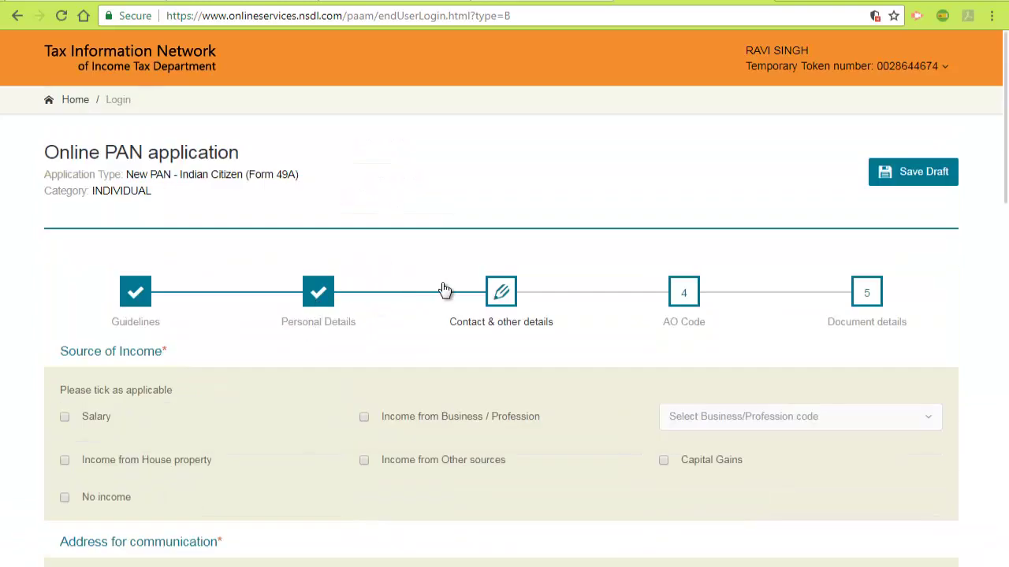
Step: Tick No income under Source of Income and review the address and telephone sections
scroll(445, 290, down, 2)
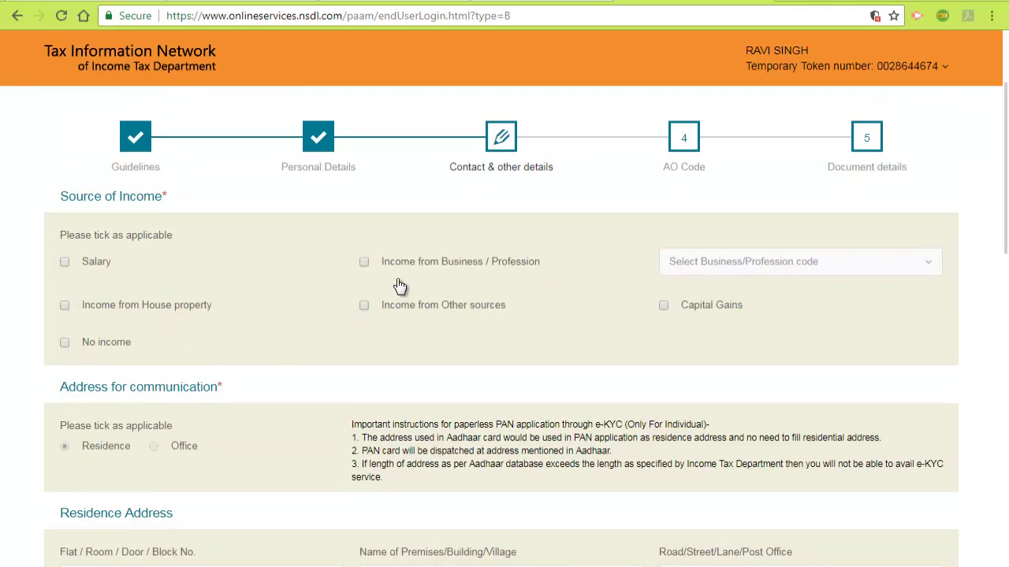
click(65, 344)
scroll(268, 325, down, 3)
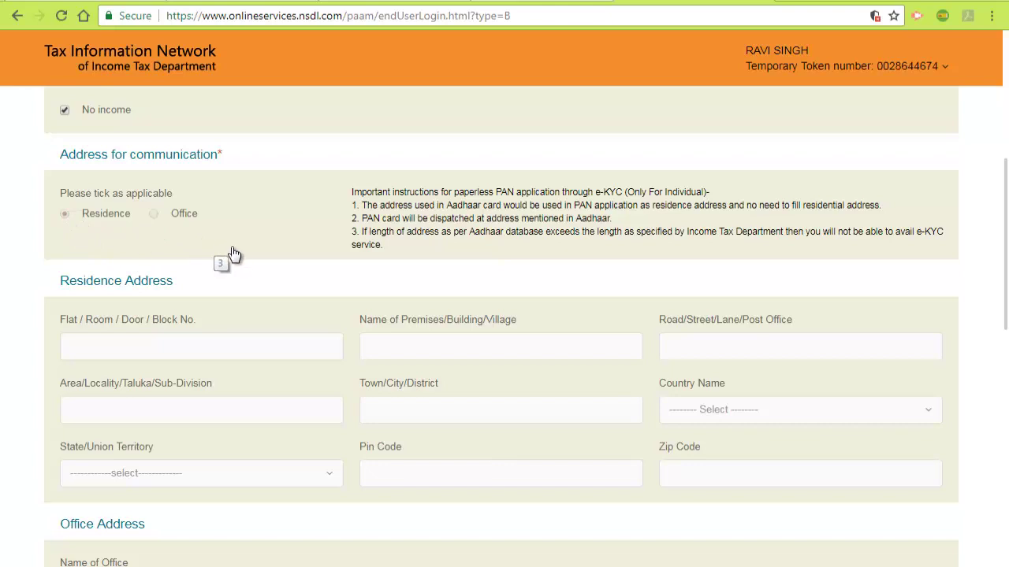
scroll(240, 270, down, 2)
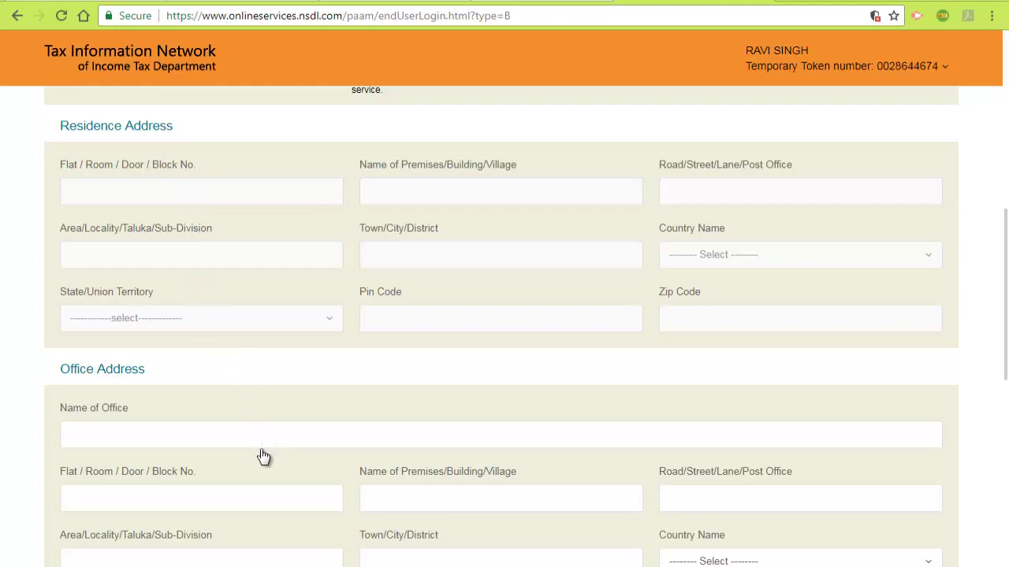
scroll(263, 457, down, 3)
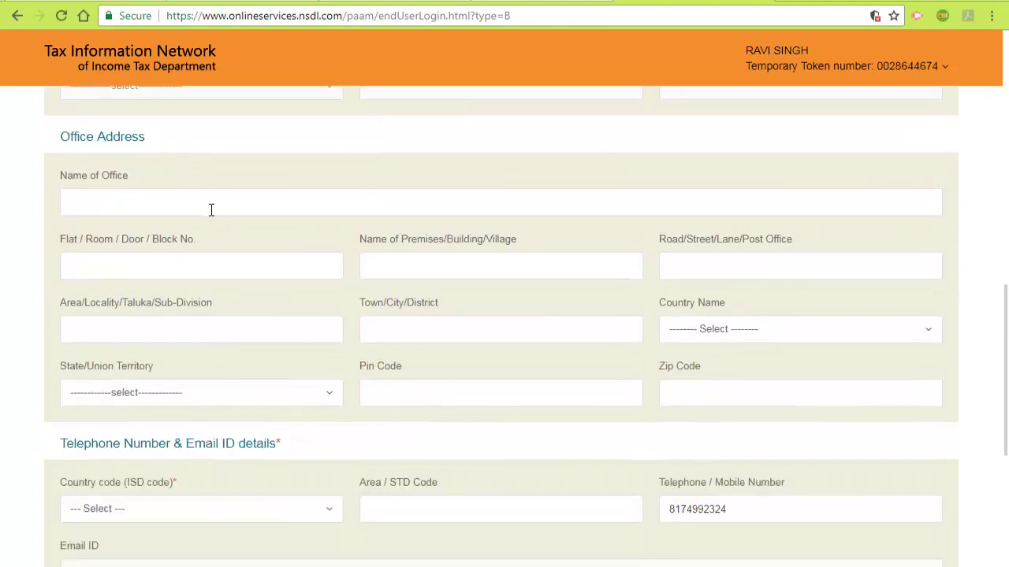
scroll(271, 264, up, 5)
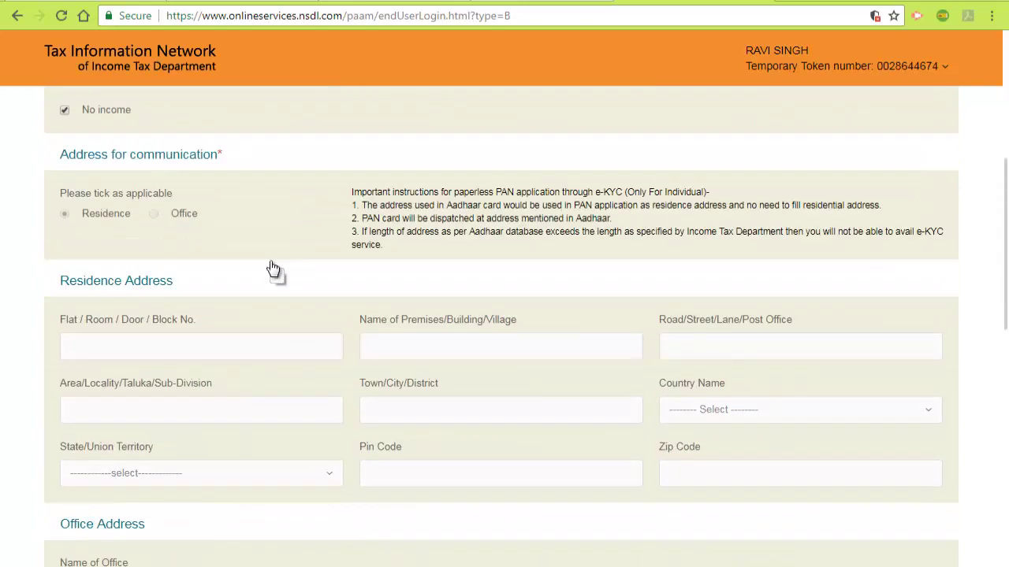
scroll(272, 269, up, 4)
scroll(268, 342, down, 5)
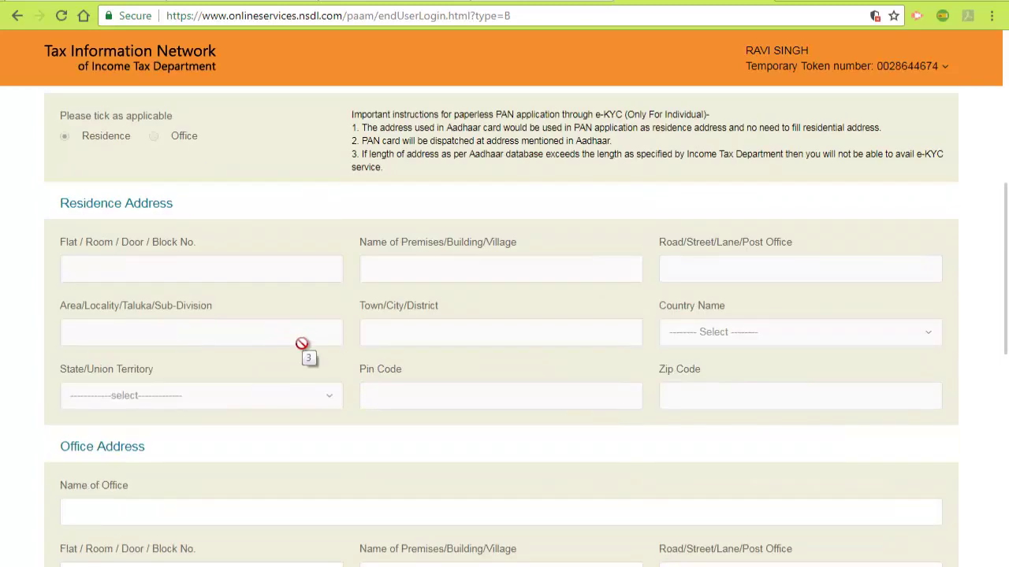
scroll(304, 351, down, 8)
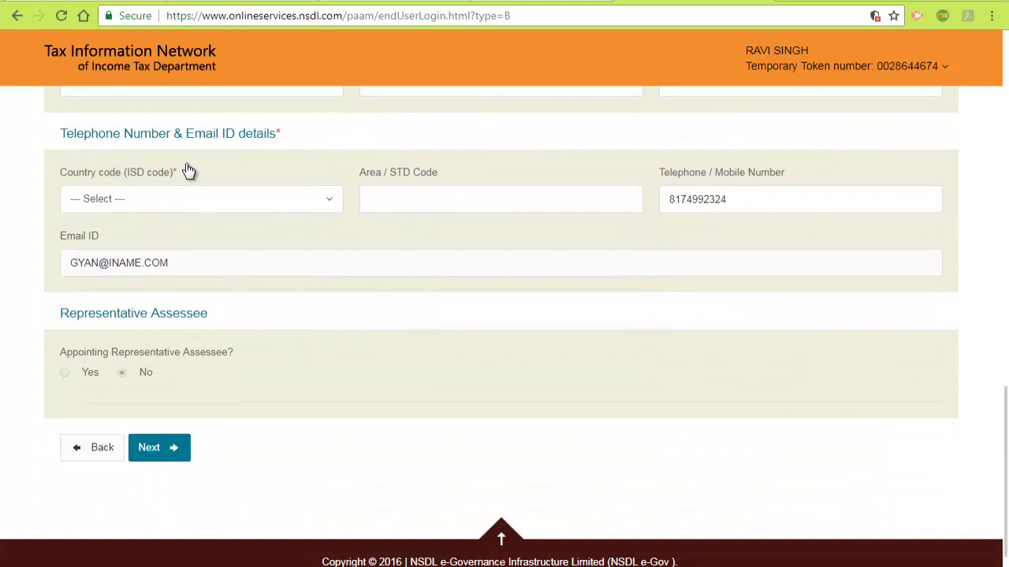
scroll(254, 186, up, 1)
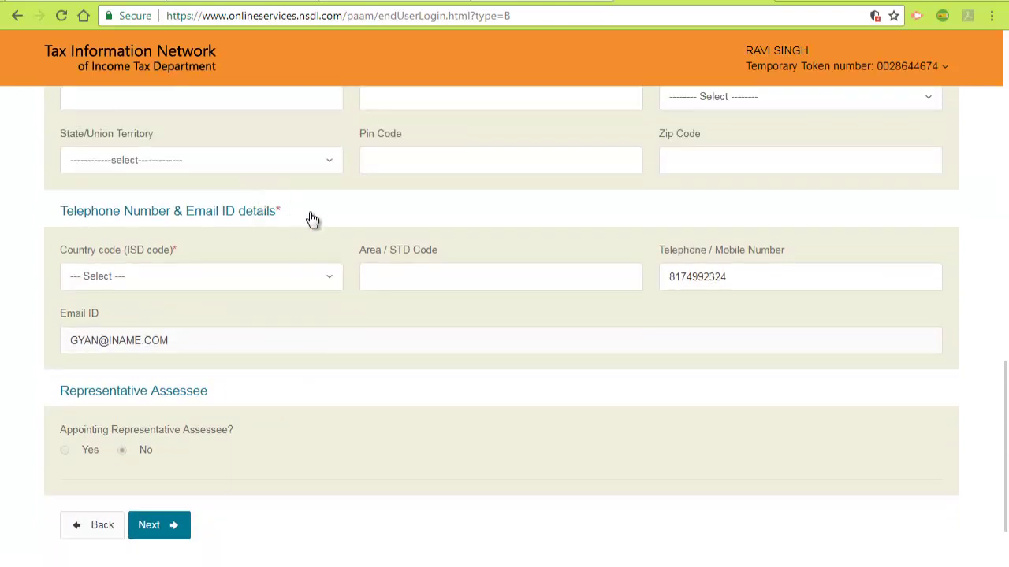
scroll(320, 228, up, 4)
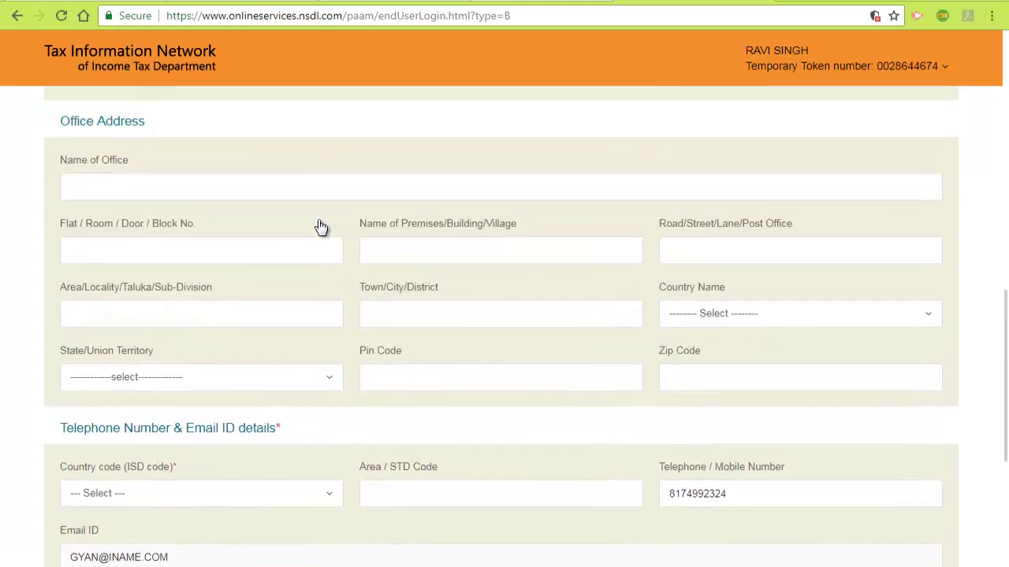
scroll(322, 228, down, 4)
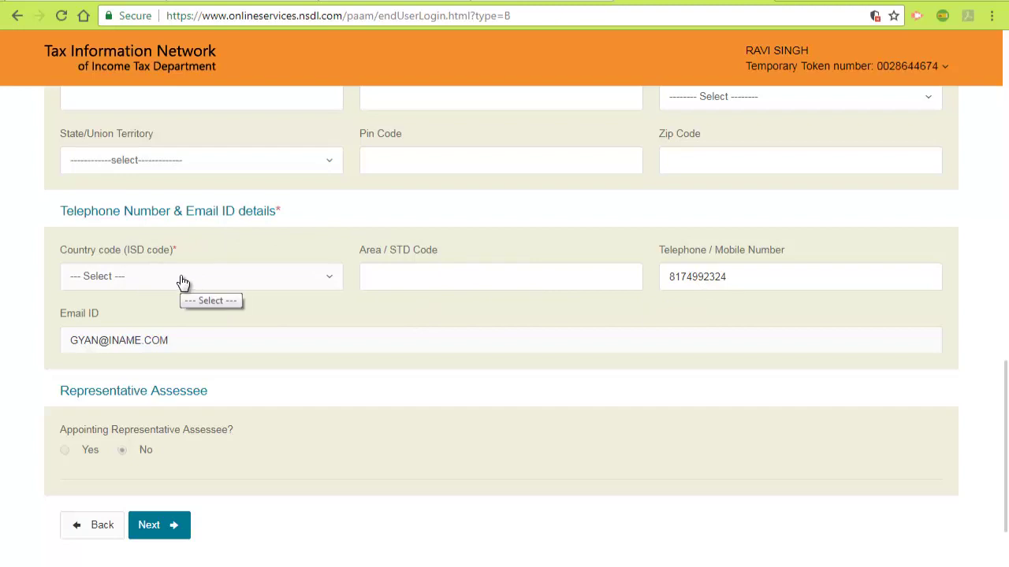
Step: Choose INDIA (91) as the telephone ISD code and advance to the AO Code step
click(182, 281)
scroll(169, 415, down, 3)
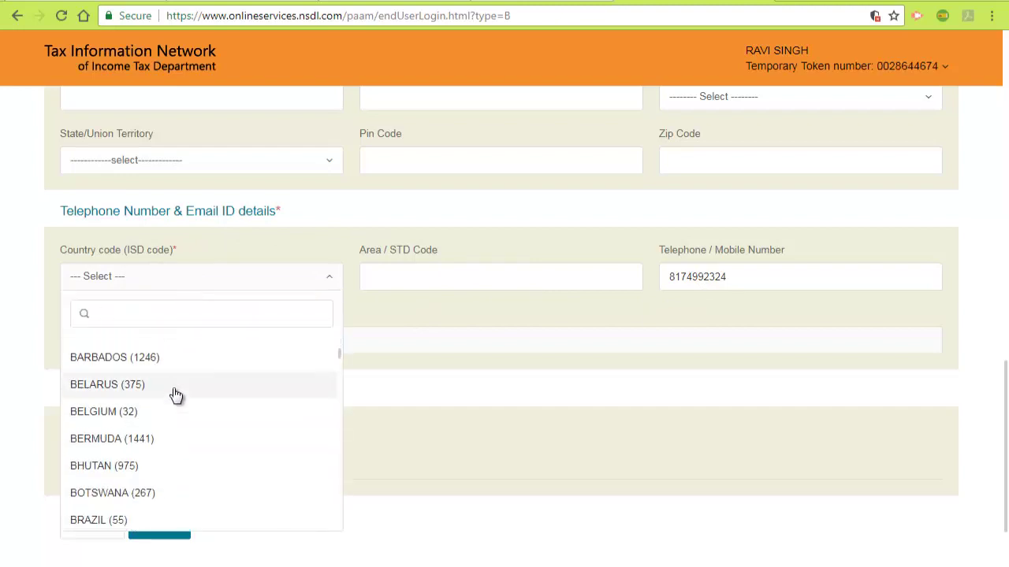
scroll(176, 396, down, 20)
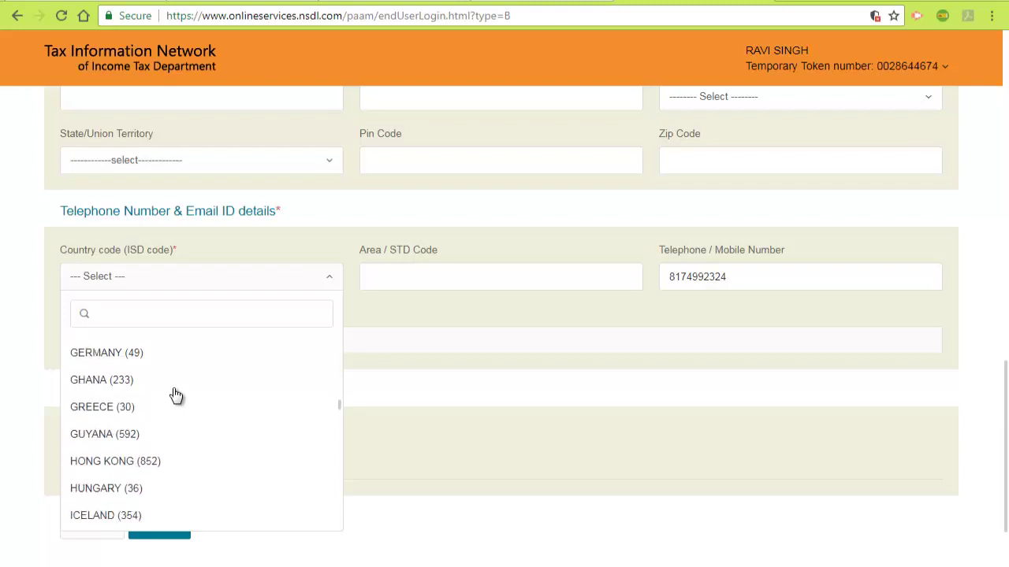
scroll(176, 396, down, 5)
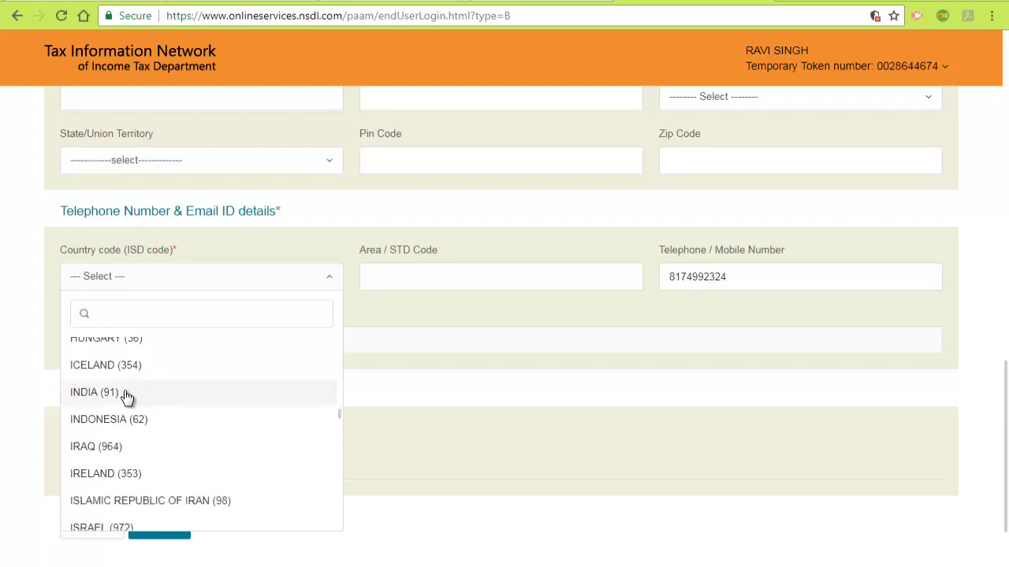
click(123, 394)
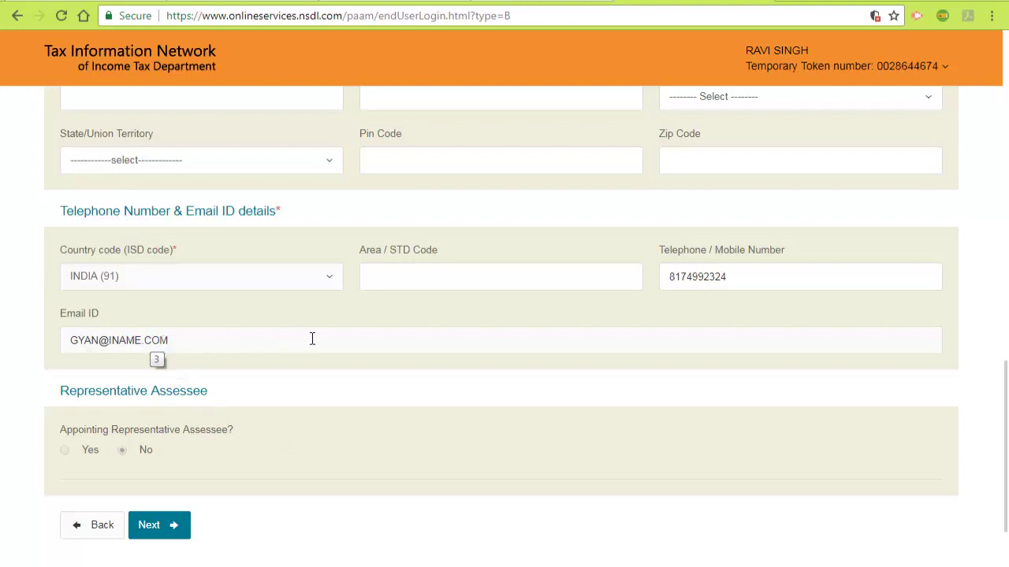
scroll(313, 341, down, 3)
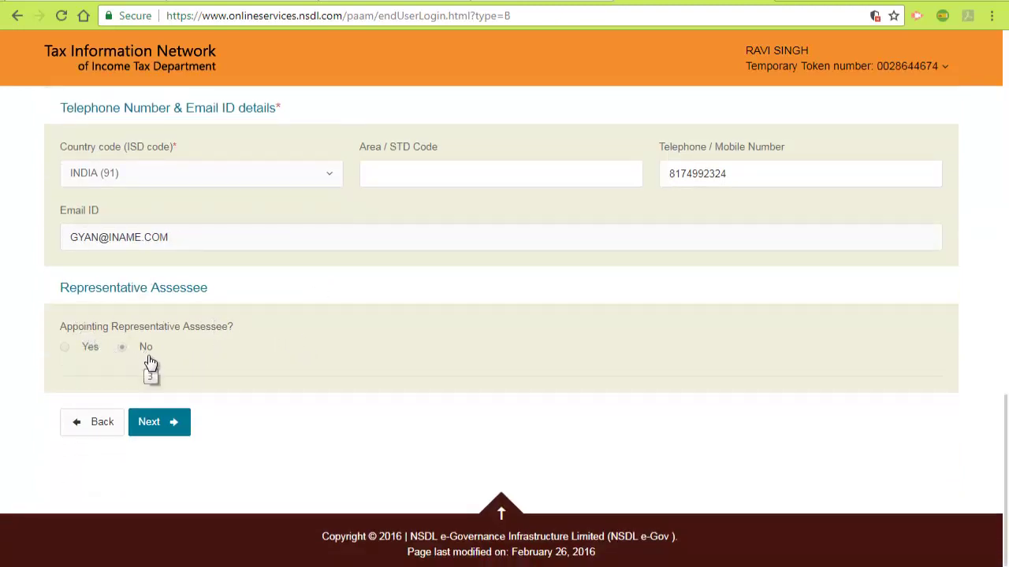
click(170, 419)
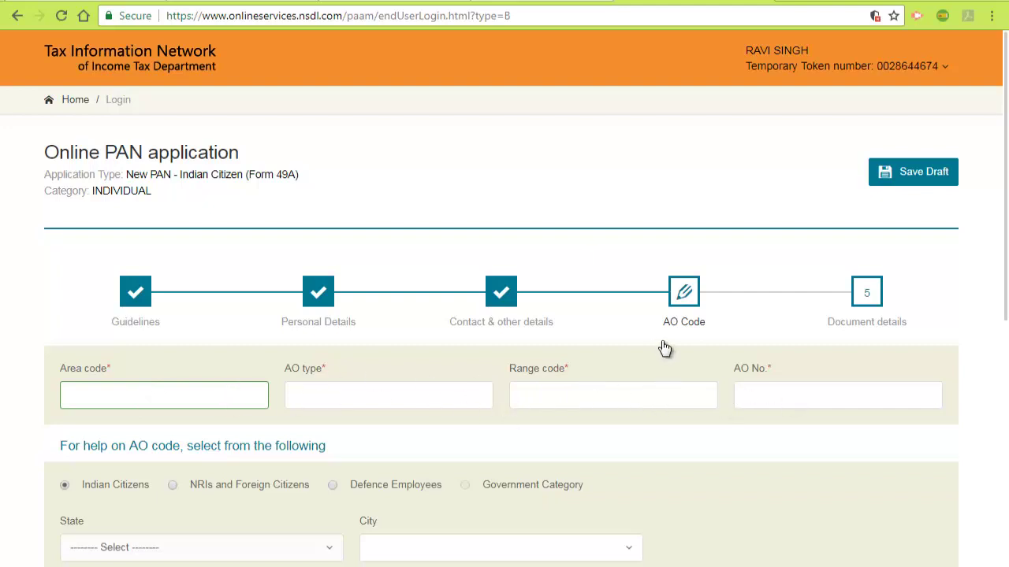
Step: Browse the State list for AO code help and close it without choosing a state
scroll(619, 353, down, 2)
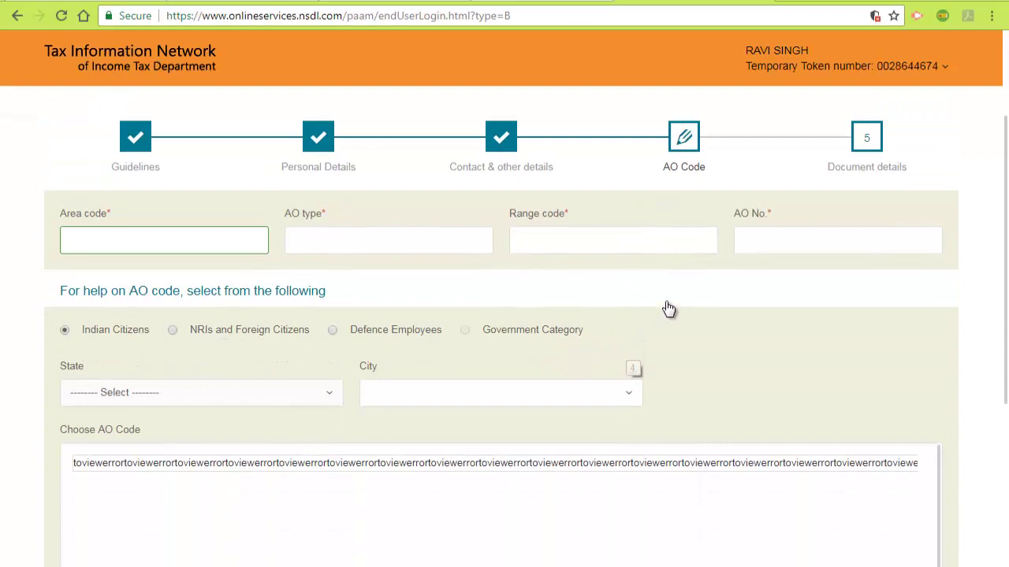
scroll(662, 331, down, 3)
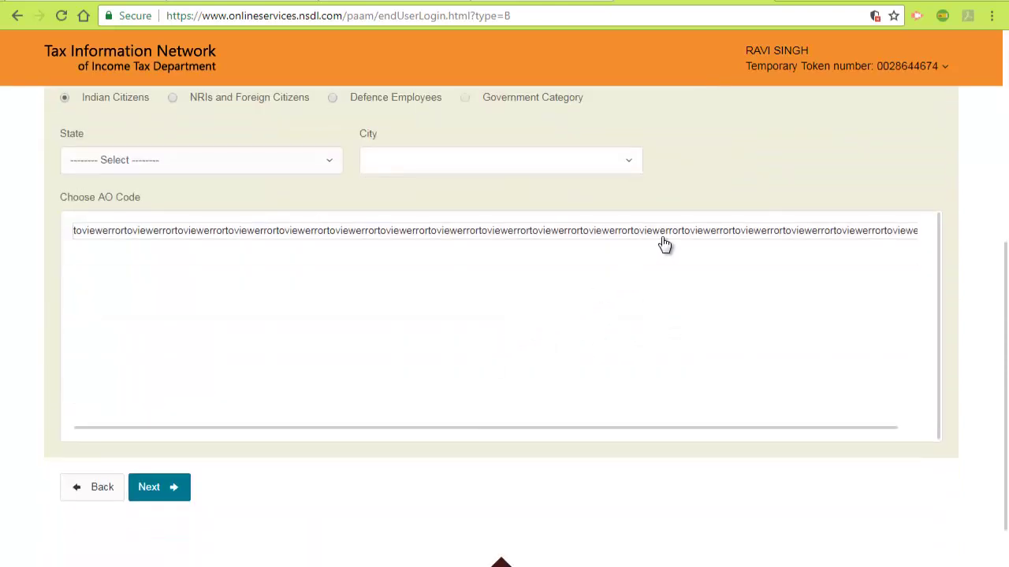
scroll(677, 221, up, 3)
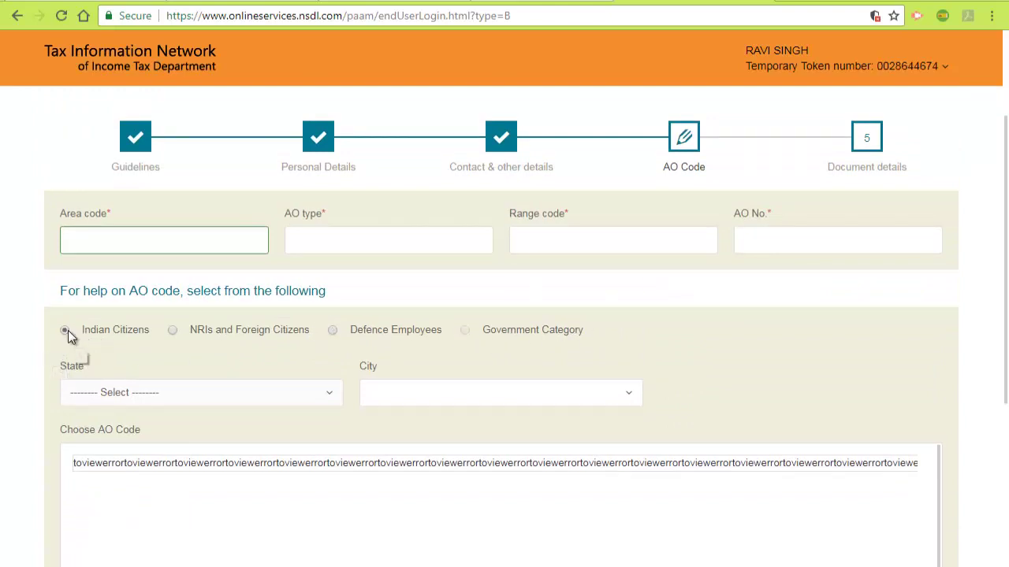
click(314, 398)
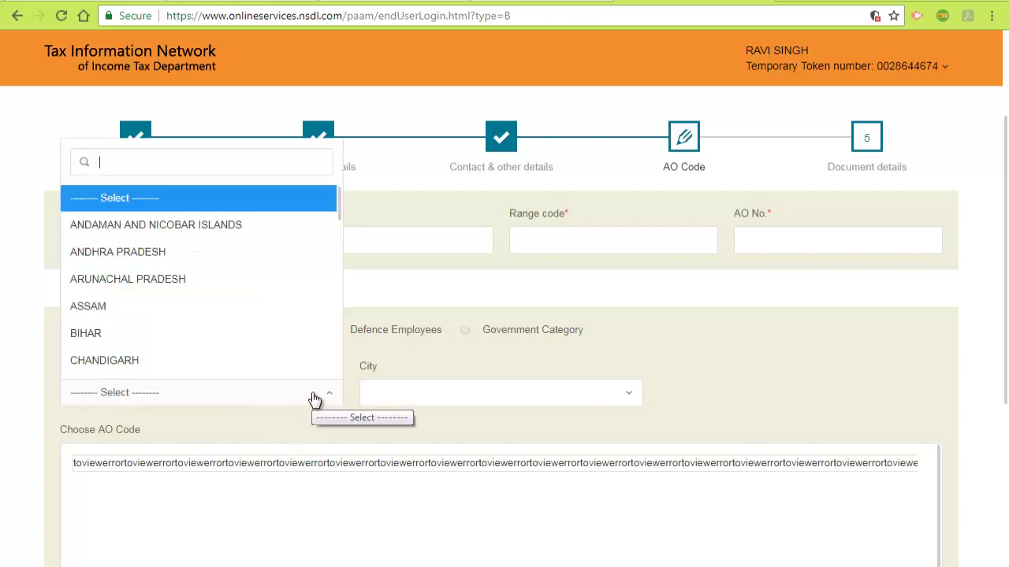
scroll(202, 293, down, 10)
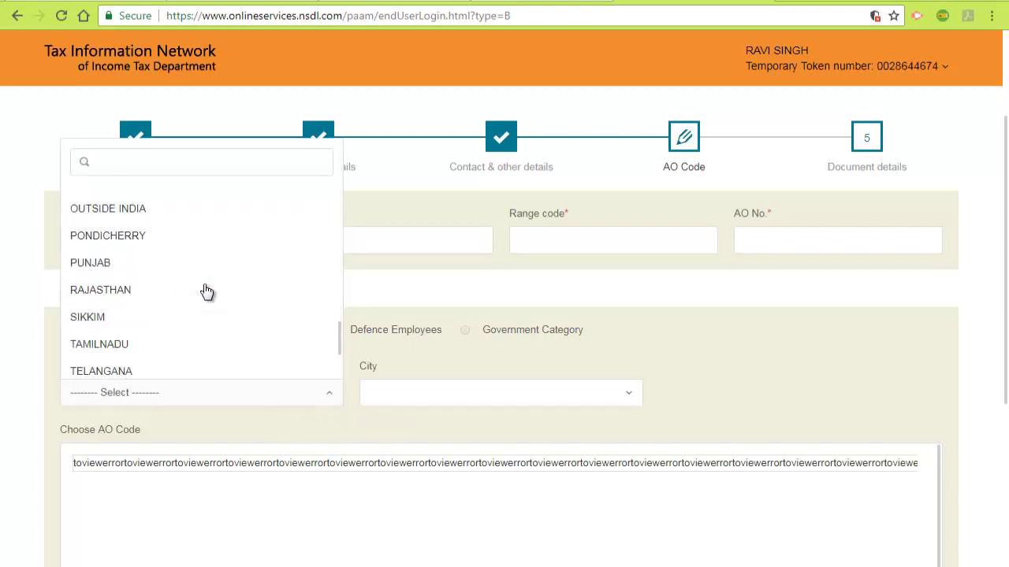
scroll(207, 292, down, 3)
scroll(206, 293, up, 10)
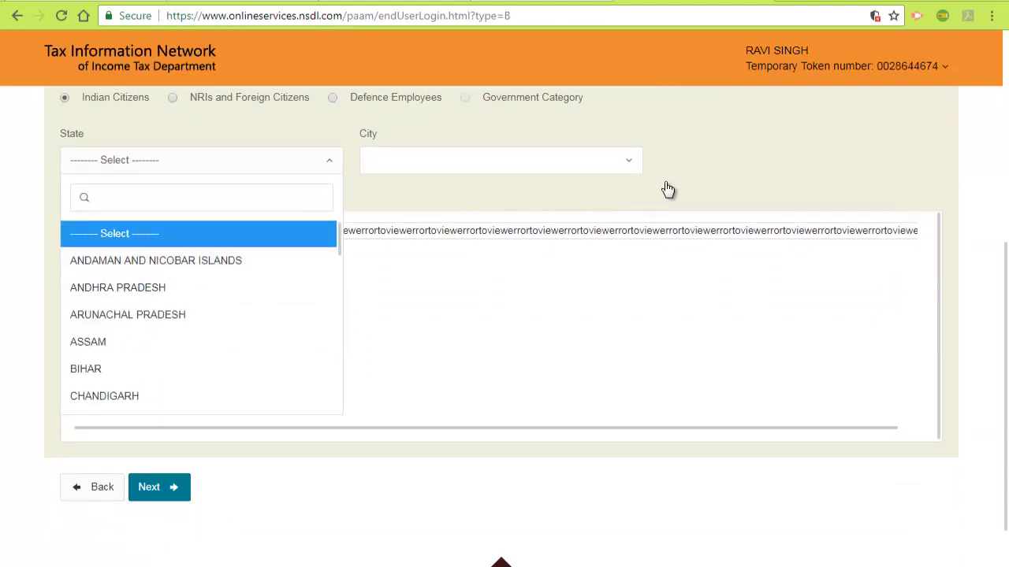
click(731, 167)
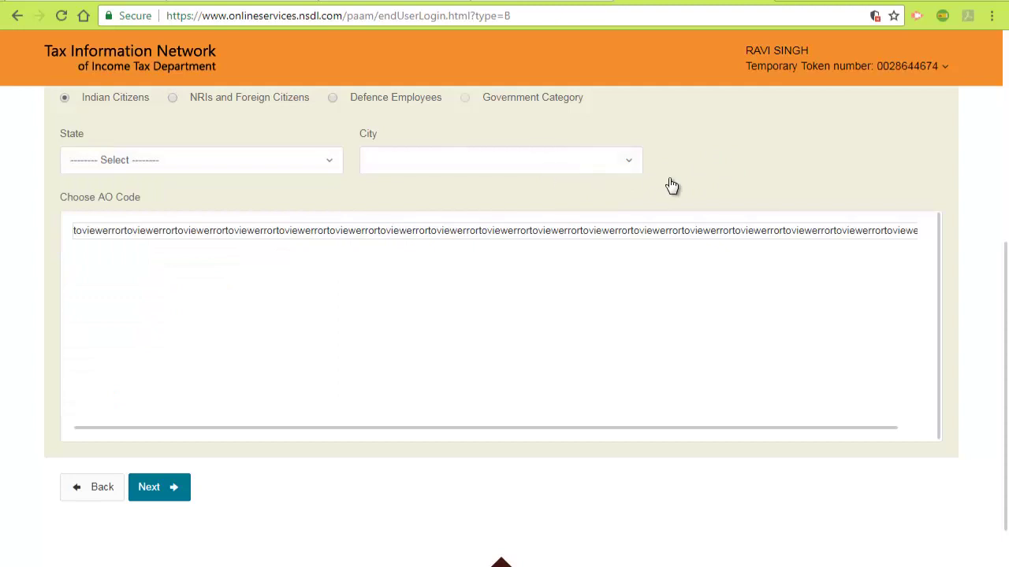
Step: Leave the AO code fields blank and go to step 5, Document details
scroll(743, 205, up, 2)
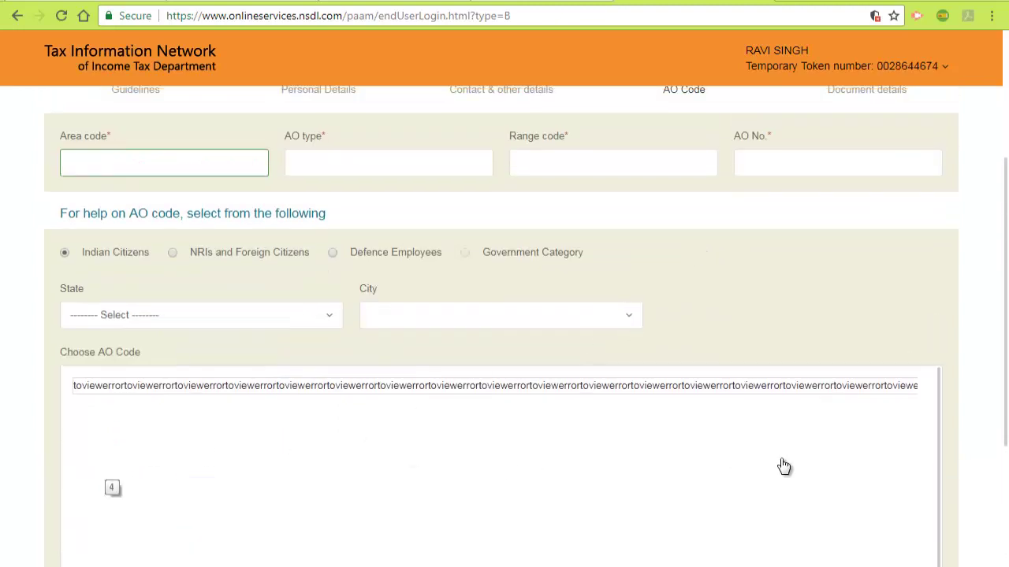
scroll(825, 337, up, 2)
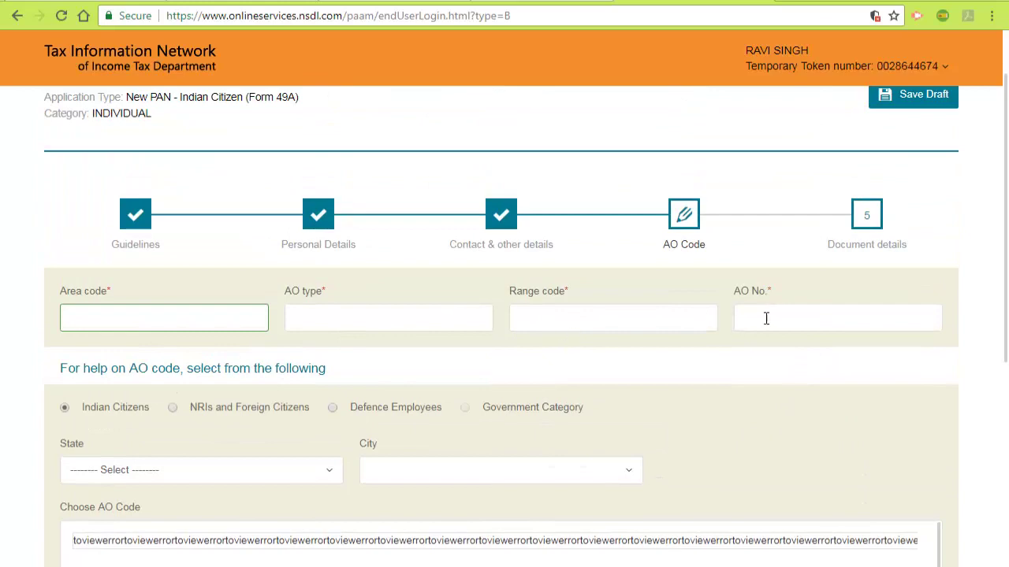
scroll(570, 363, down, 4)
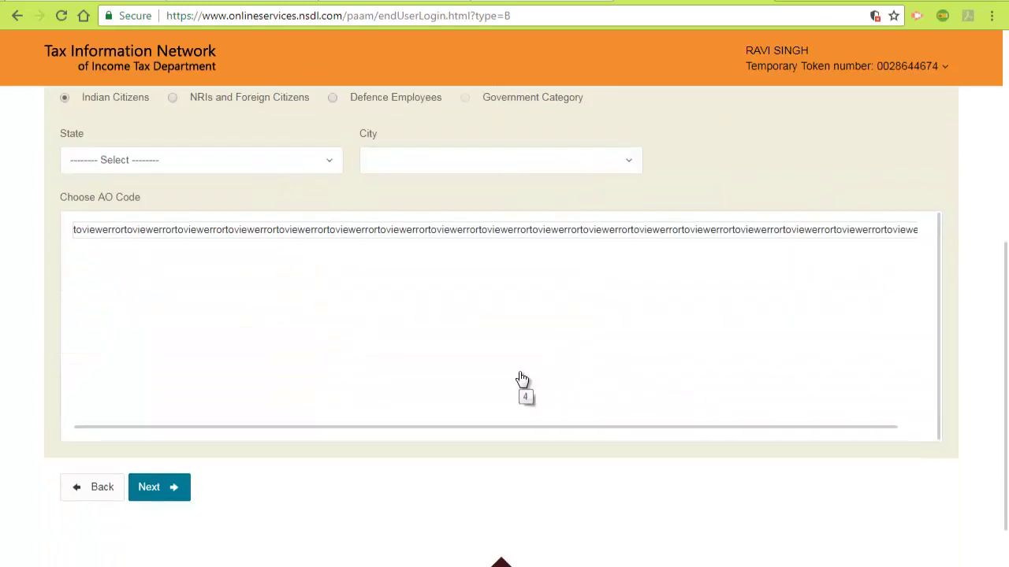
scroll(686, 218, up, 4)
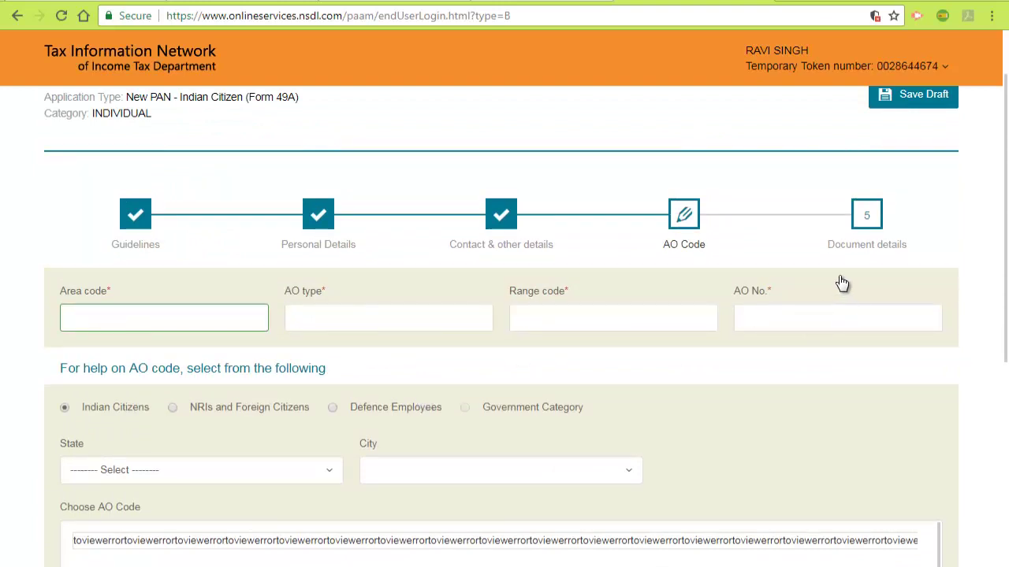
click(867, 216)
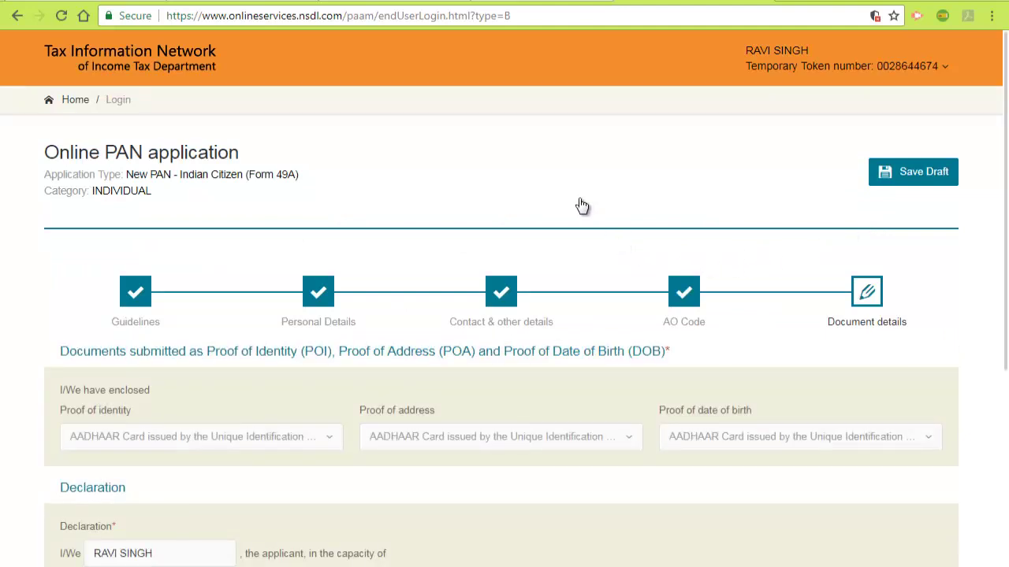
Step: In the Declaration section, set the applicant's capacity to Himself/Herself
scroll(581, 206, down, 2)
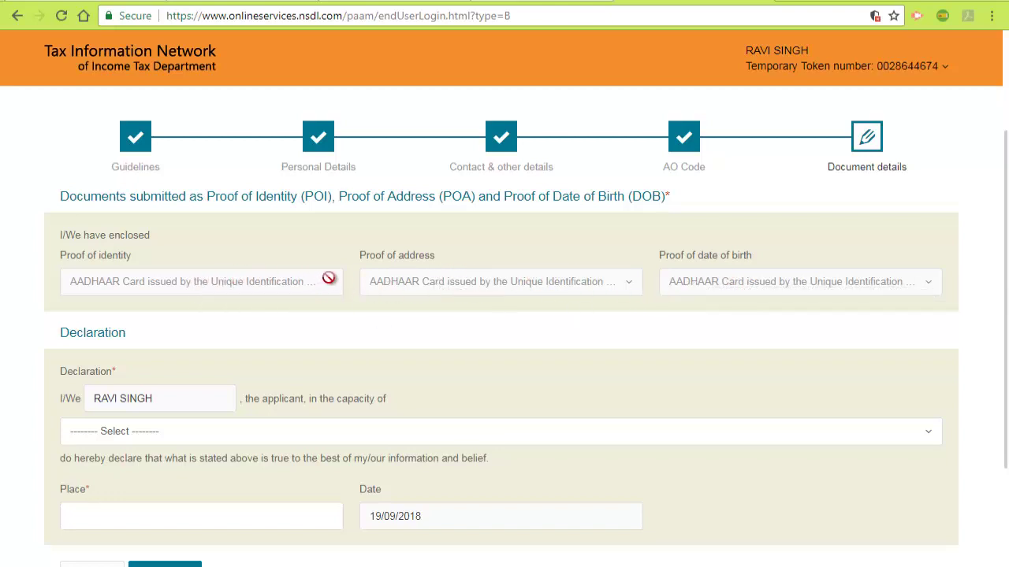
scroll(335, 280, down, 1)
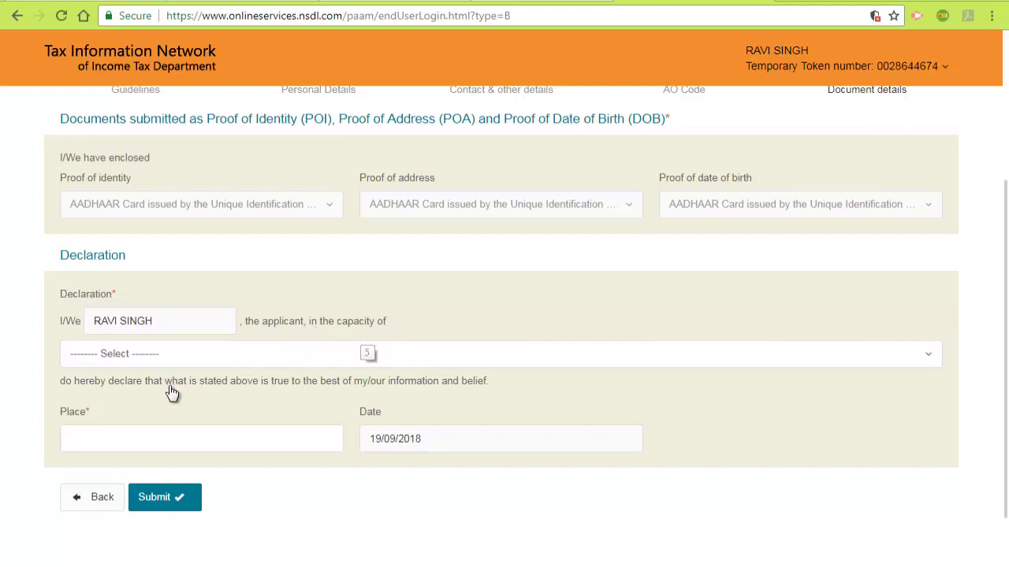
click(245, 359)
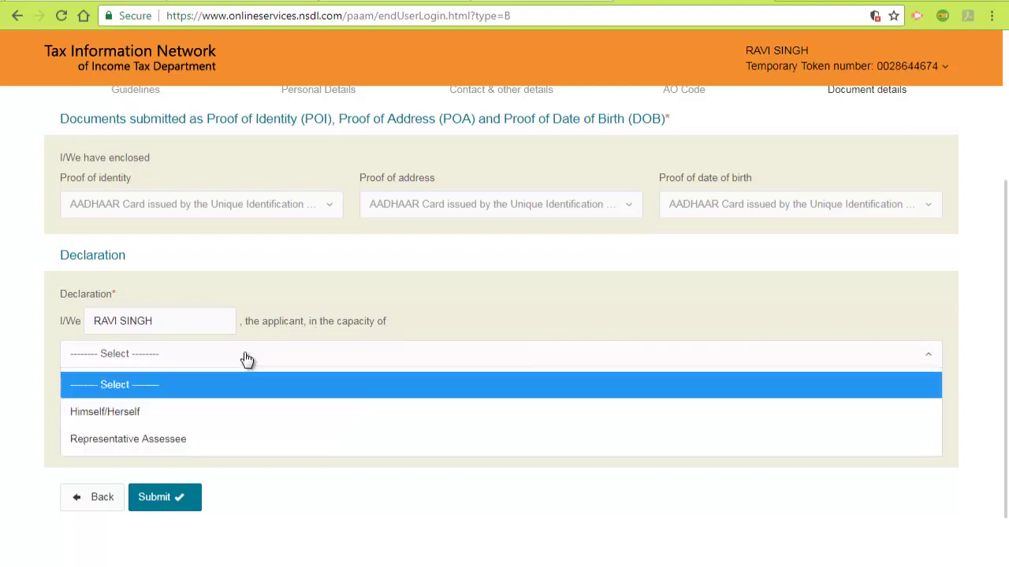
click(161, 425)
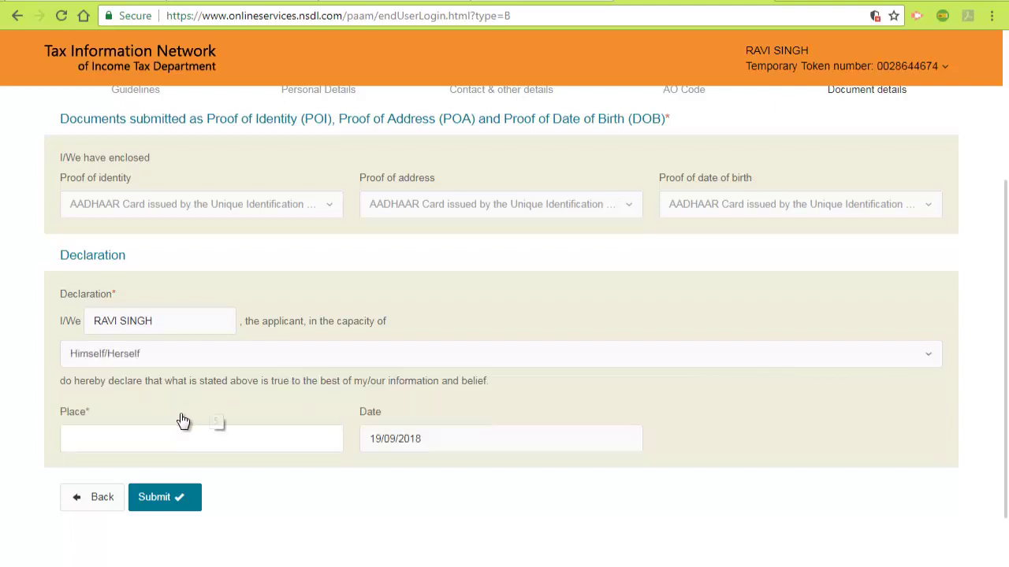
scroll(307, 327, down, 1)
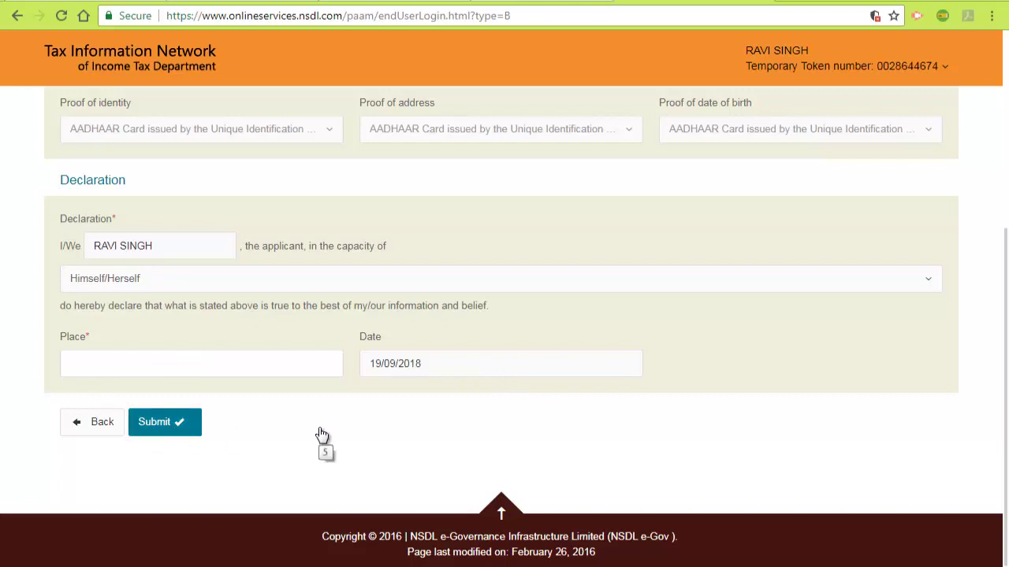
scroll(321, 435, up, 3)
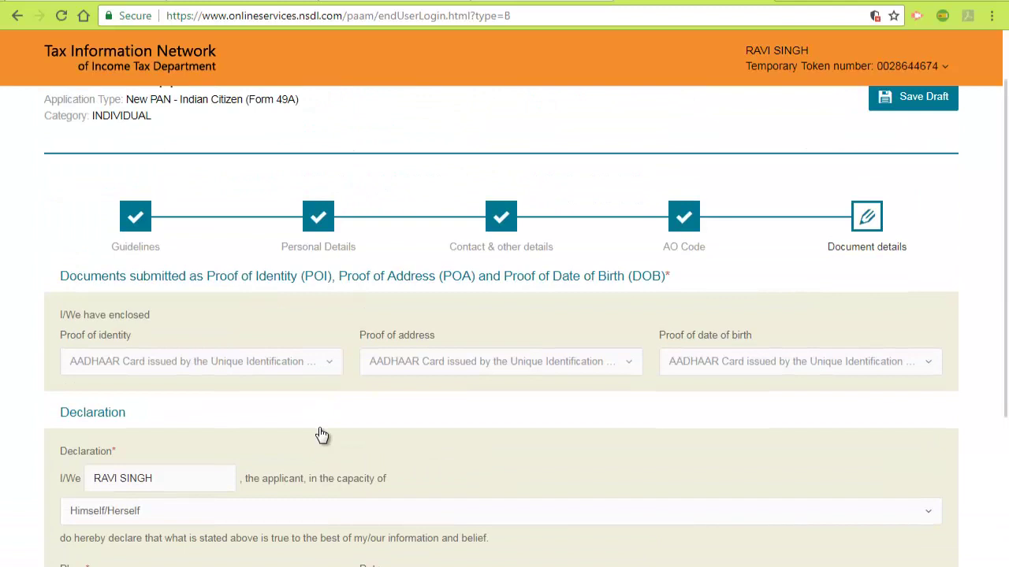
scroll(322, 435, up, 1)
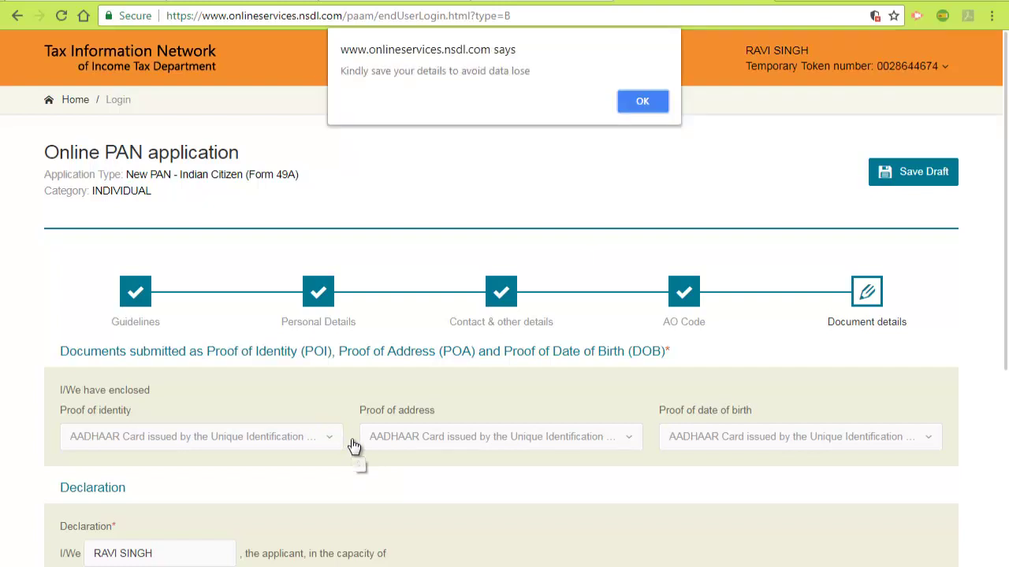
Step: Dismiss the save-details reminder and review the Document details page with Aadhaar as all three proofs
click(642, 101)
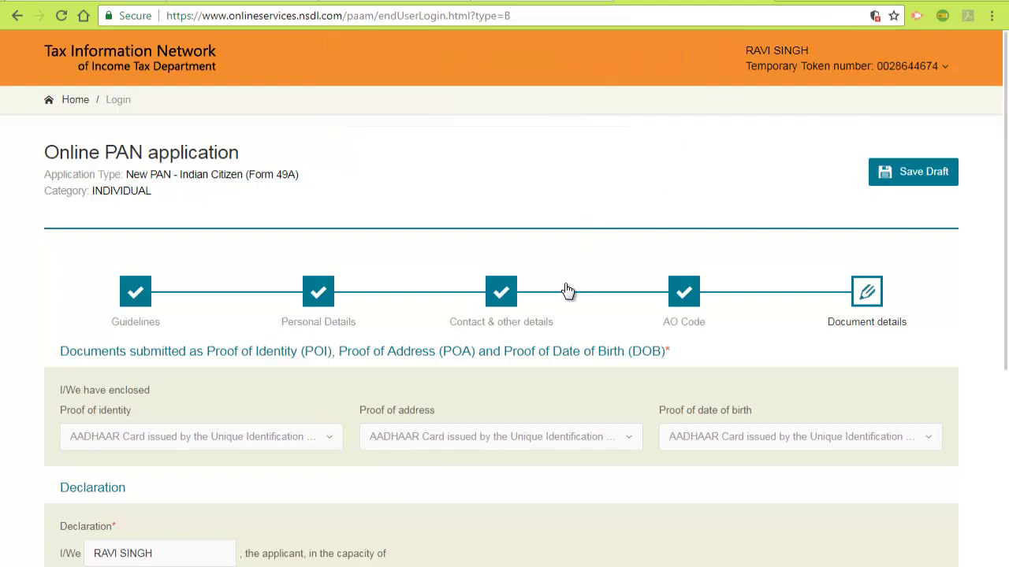
scroll(597, 447, down, 4)
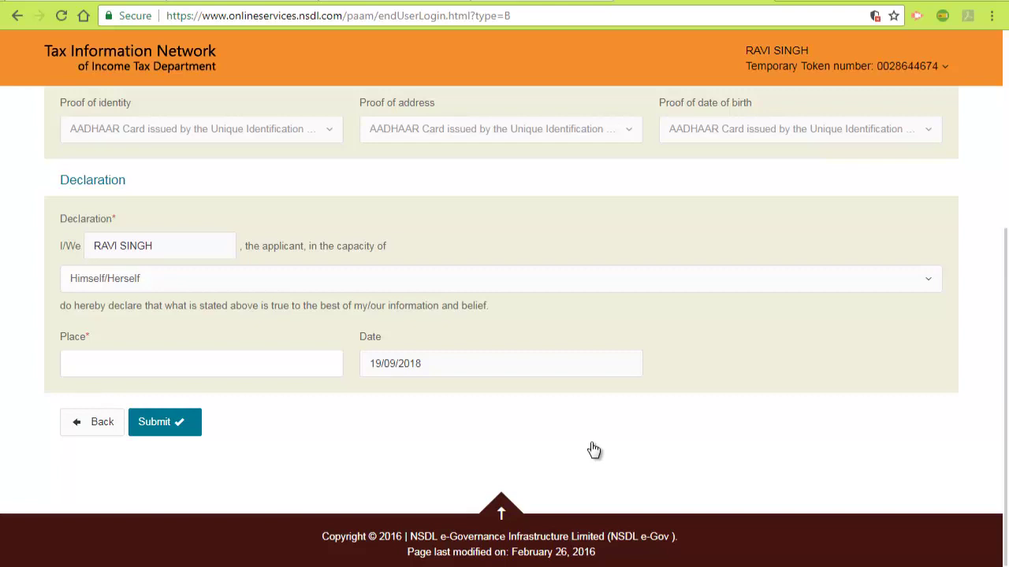
scroll(509, 443, up, 3)
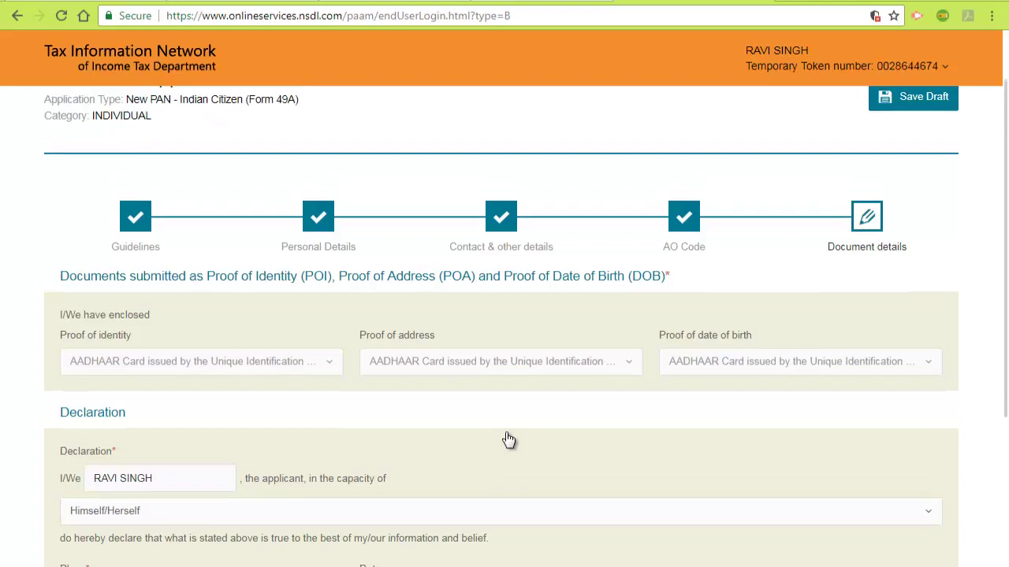
scroll(508, 439, up, 1)
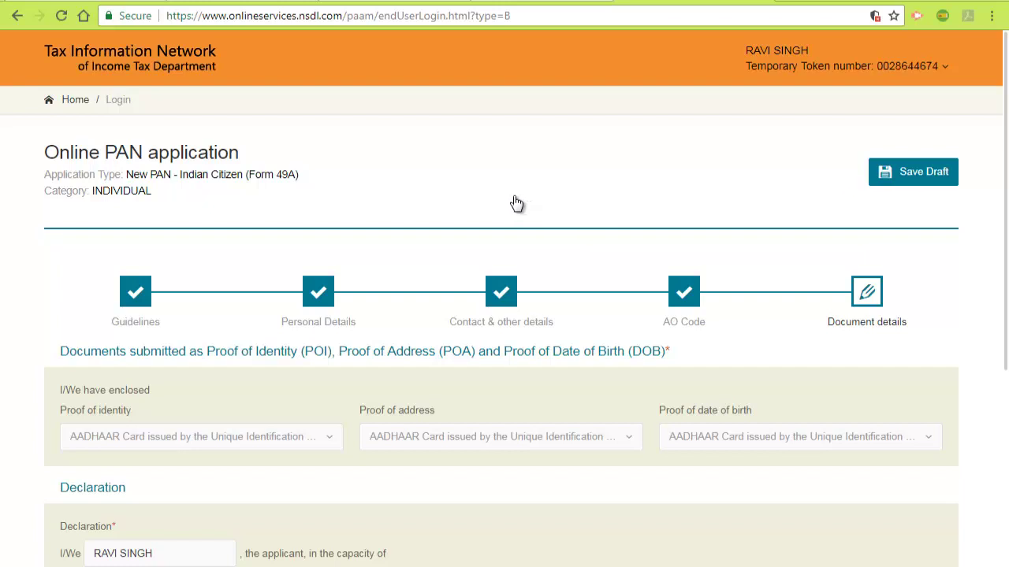
scroll(553, 166, down, 3)
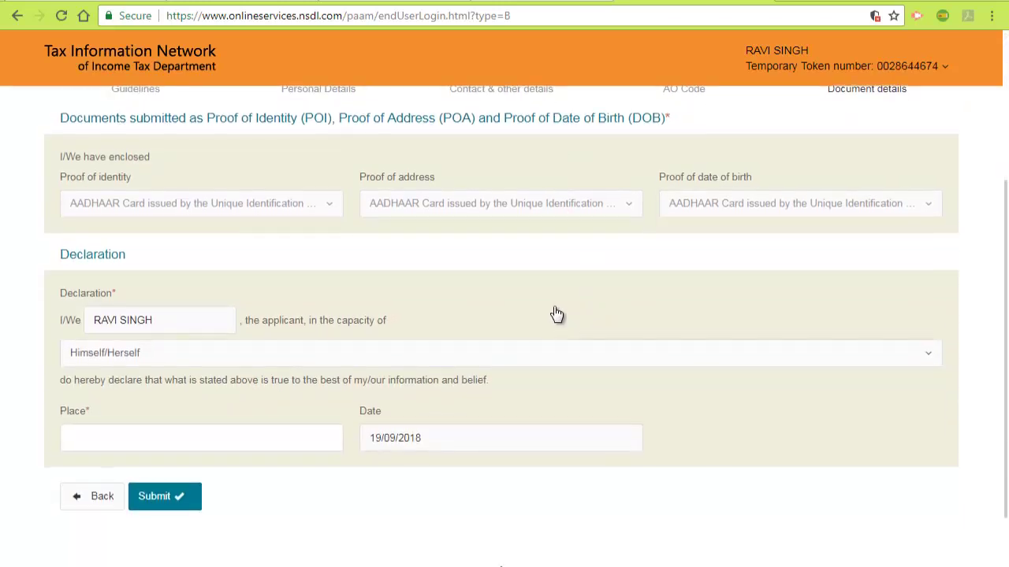
scroll(556, 313, down, 1)
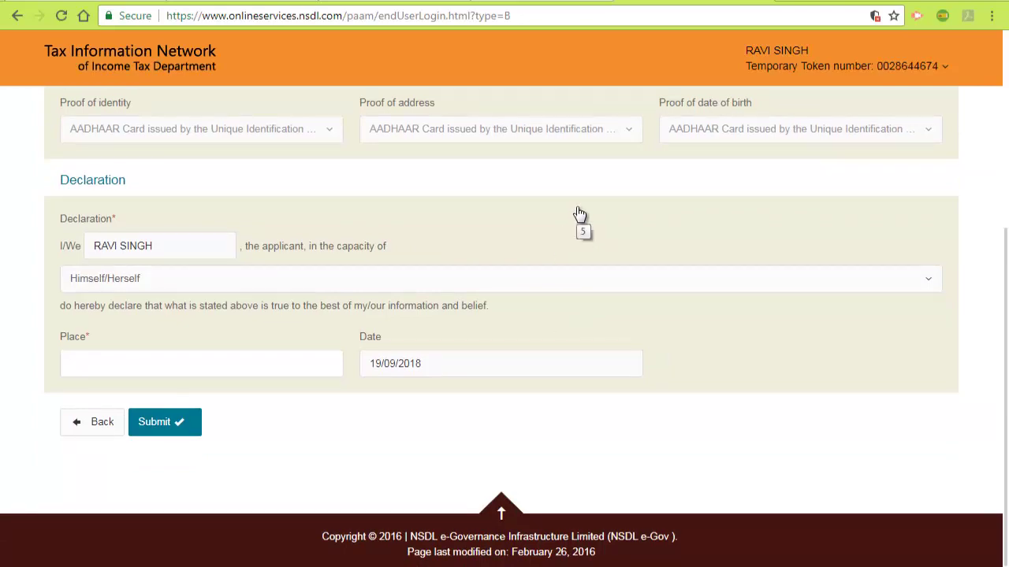
scroll(579, 212, up, 4)
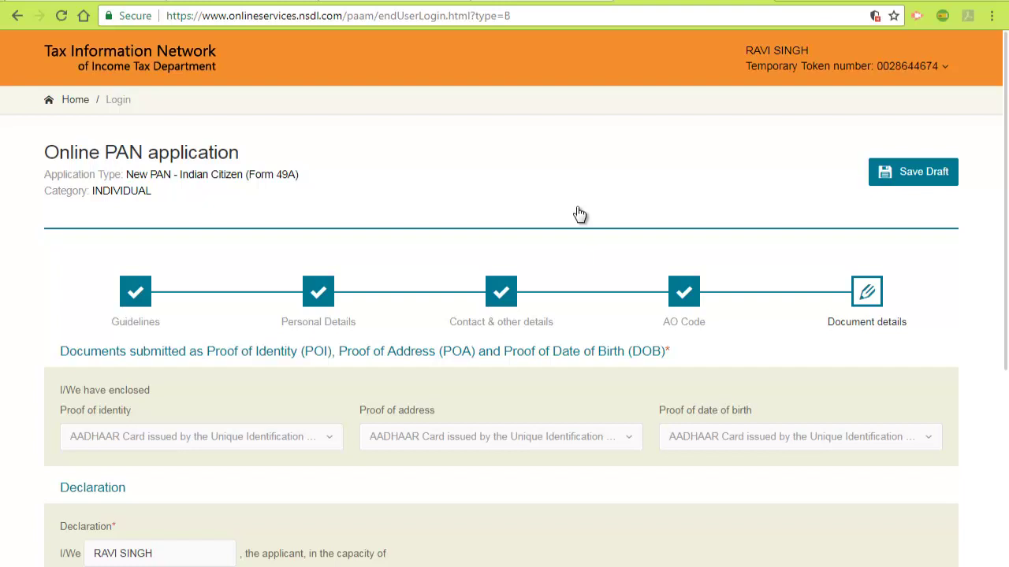
Step: Return to the UPTET 2018 registration.aspx form at the photo ID and photo upload fields
click(231, 2)
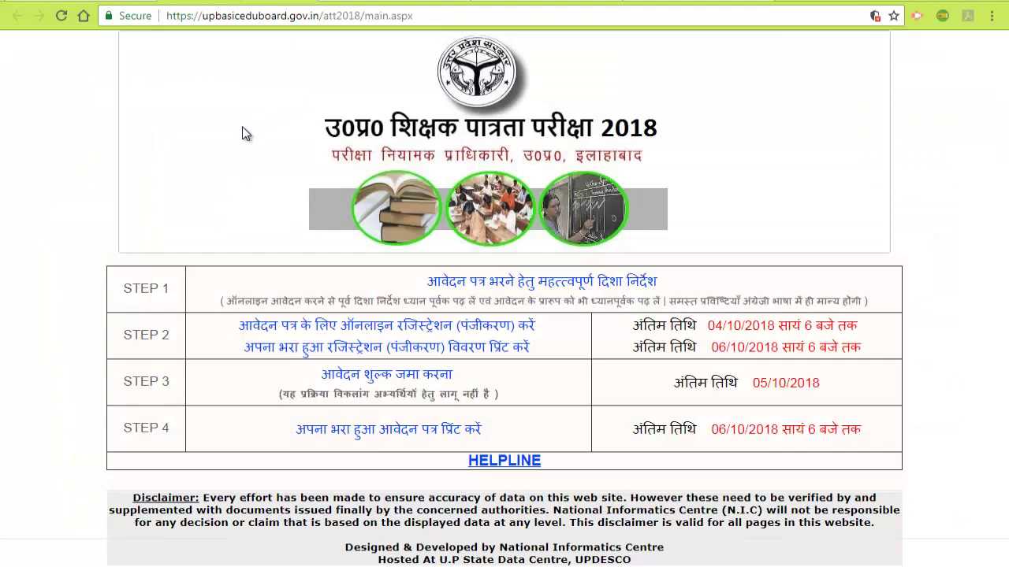
click(525, 4)
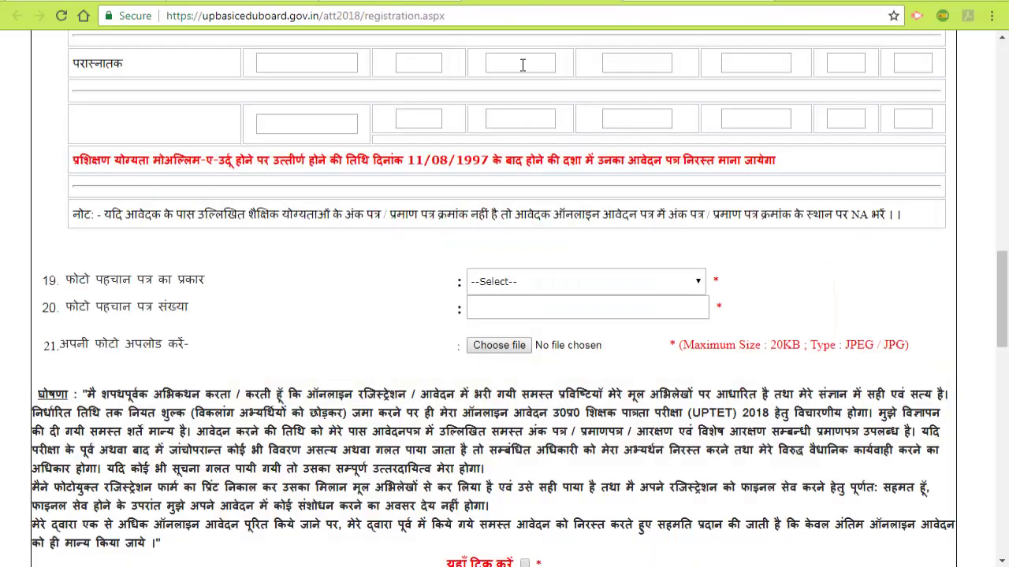